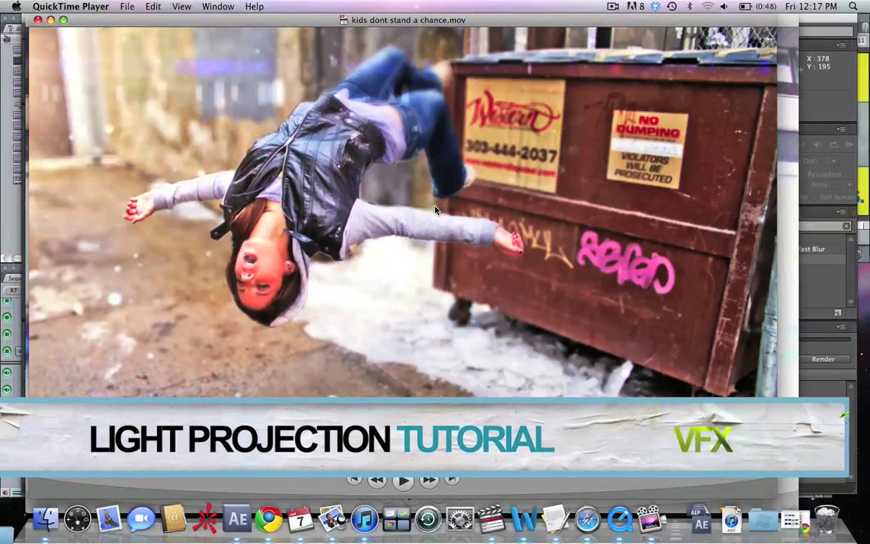
Step: Play the finished sample video clips in QuickTime Player
left_click(402, 481)
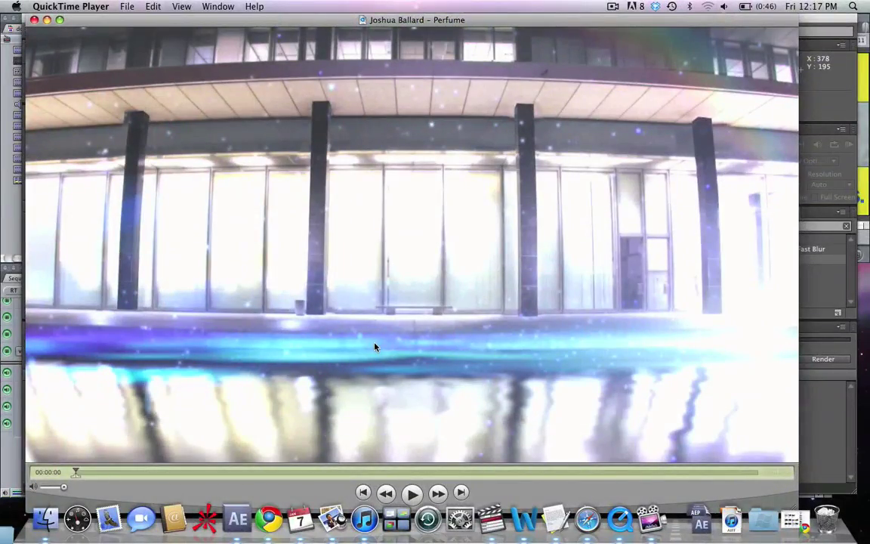
key("space")
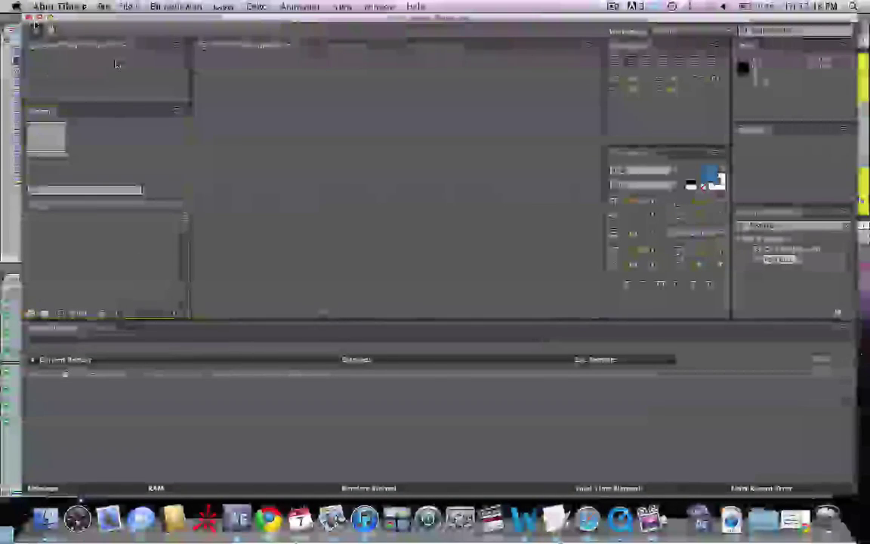
Step: Switch to After Effects and import the still images 00141.JPG and 00142.JPG into the project
left_click(104, 6)
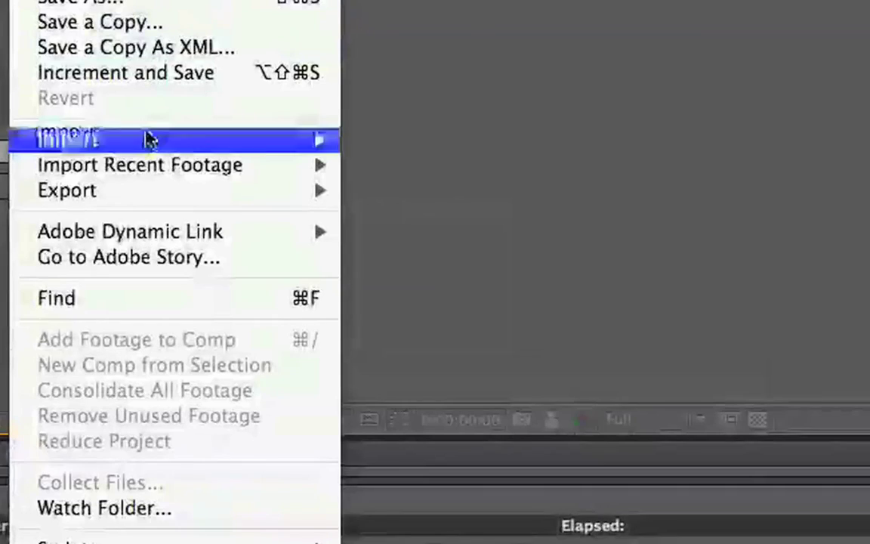
mouse_move(155, 185)
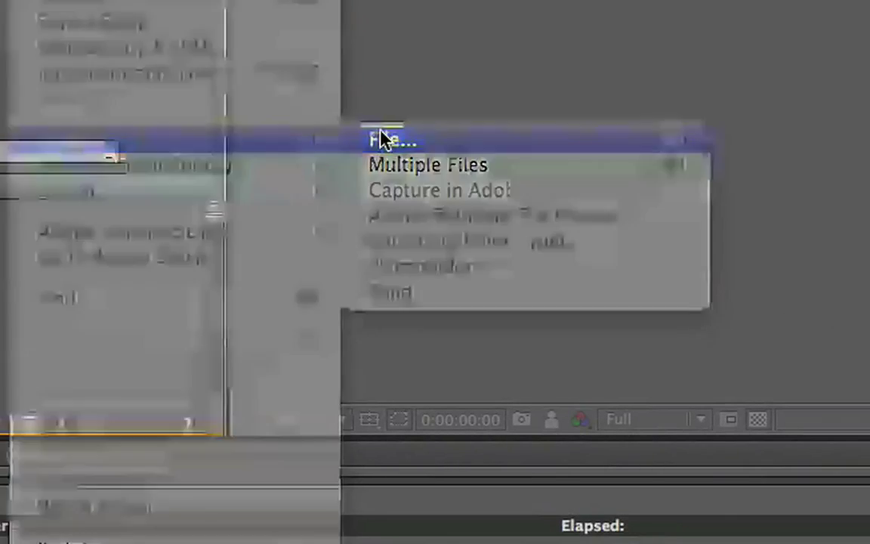
left_click(381, 139)
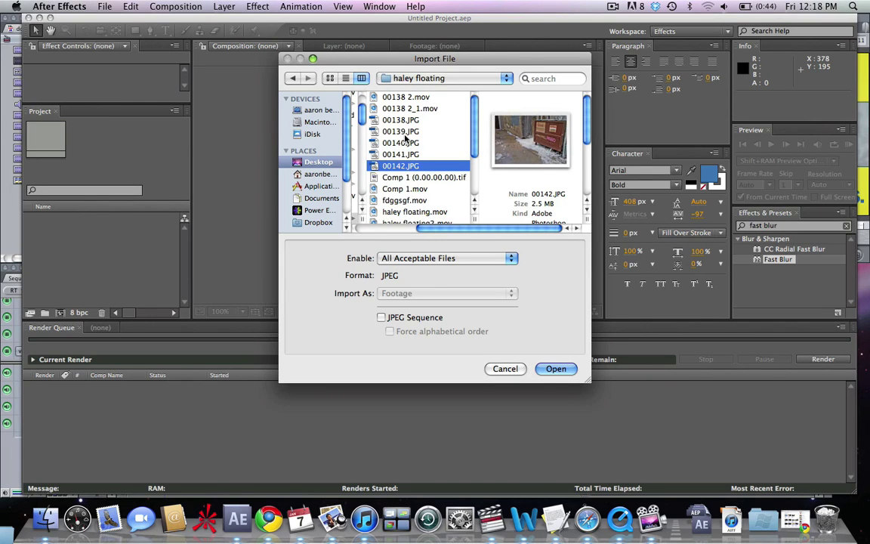
left_click(408, 154, "shift")
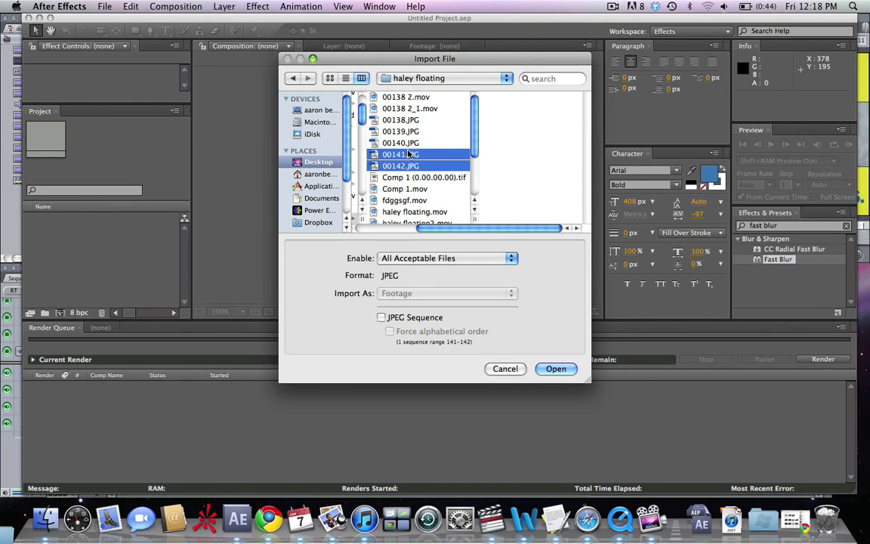
key("Return")
left_click(92, 251)
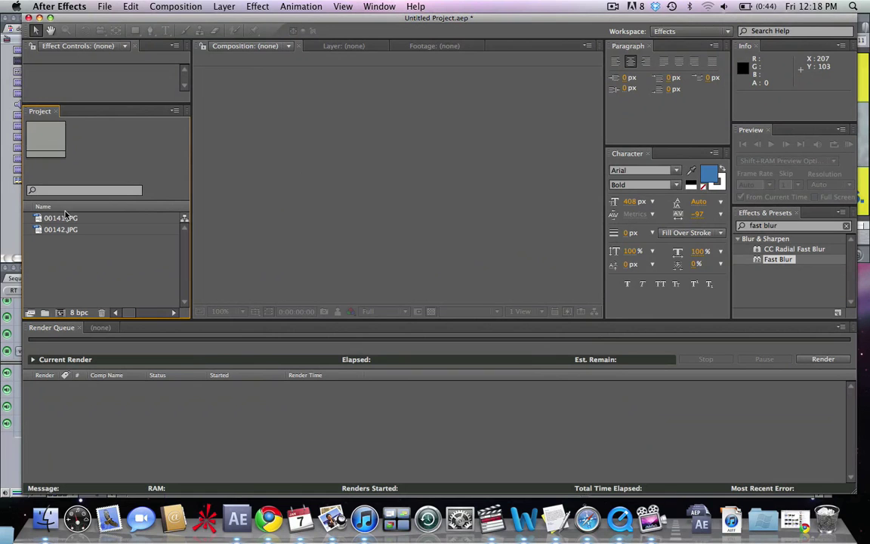
Step: View the imported stills 00141.JPG and 00142.JPG to compare the shot with the person and the empty background
double_click(60, 217)
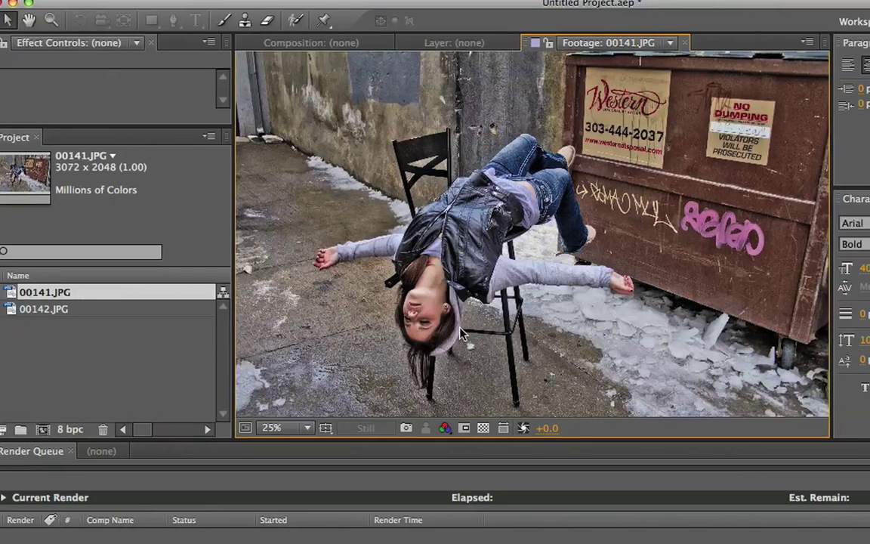
double_click(60, 316)
scroll(347, 287, "down", 1)
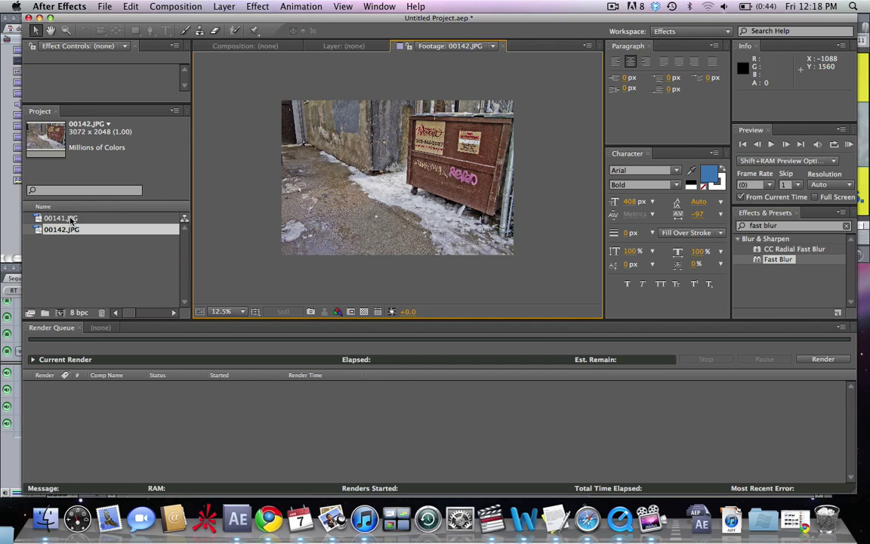
left_click(58, 295)
Step: Create a new composition from the 00142.JPG footage
left_click(70, 230)
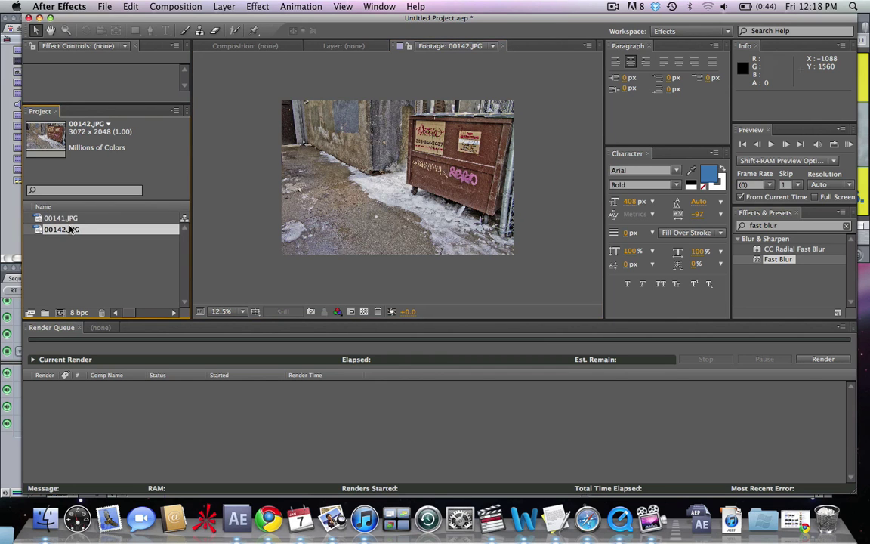
left_click_drag(67, 231, 61, 312)
scroll(439, 204, "down", 1)
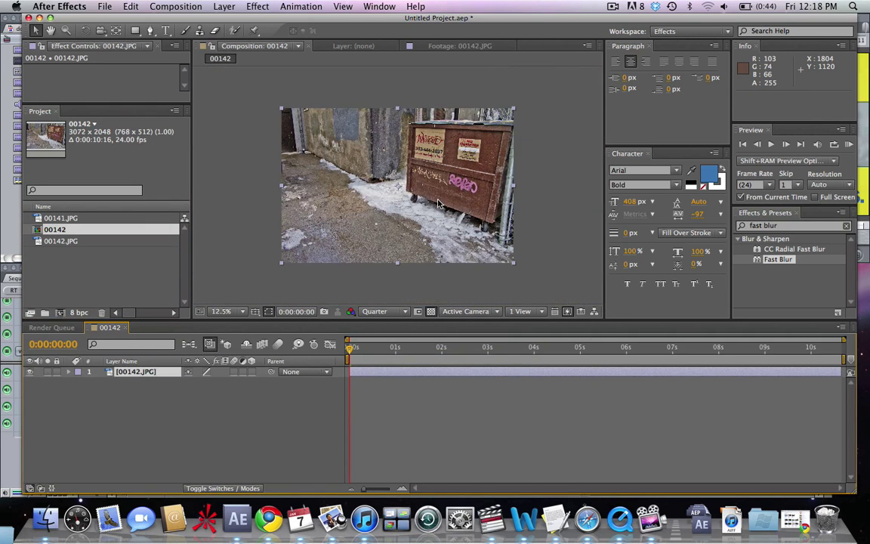
Step: Rename the 00142.JPG layer in the composition as projected
scroll(438, 203, "up", 1)
key("Return")
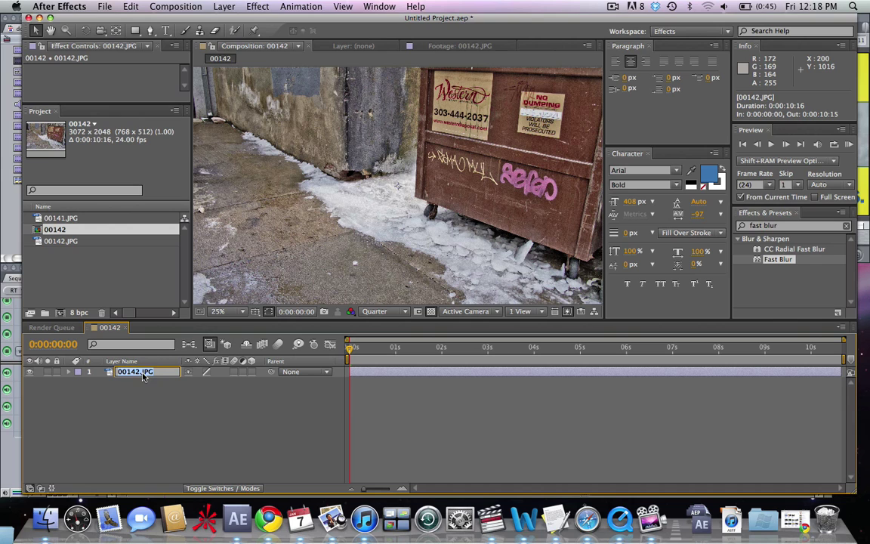
type("projected")
left_click(143, 382)
Step: Duplicate the projected layer under the name reference and place the copy beneath the original
left_click(139, 373)
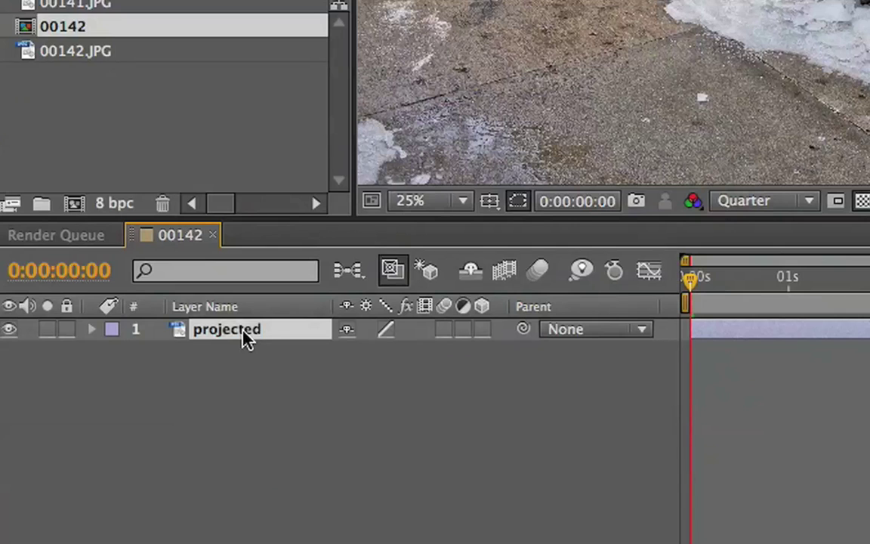
key("ctrl+d")
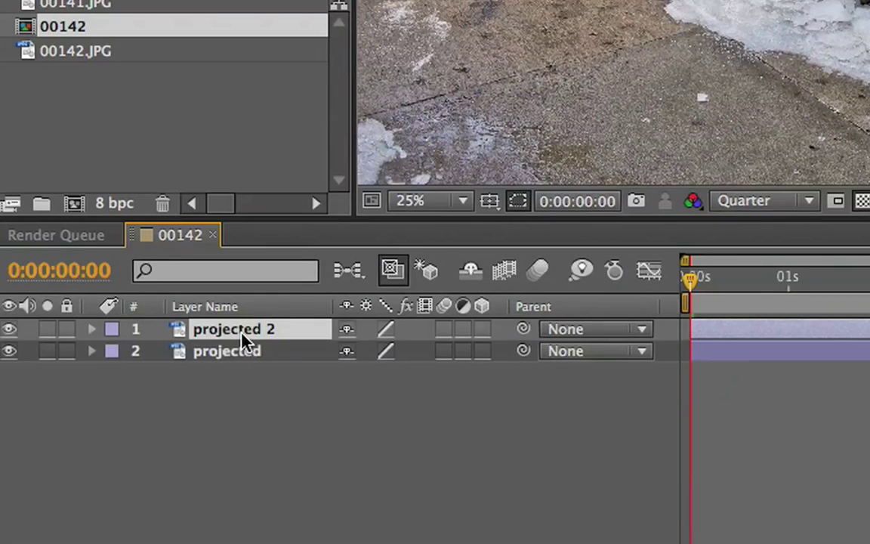
key("Return")
type("refe")
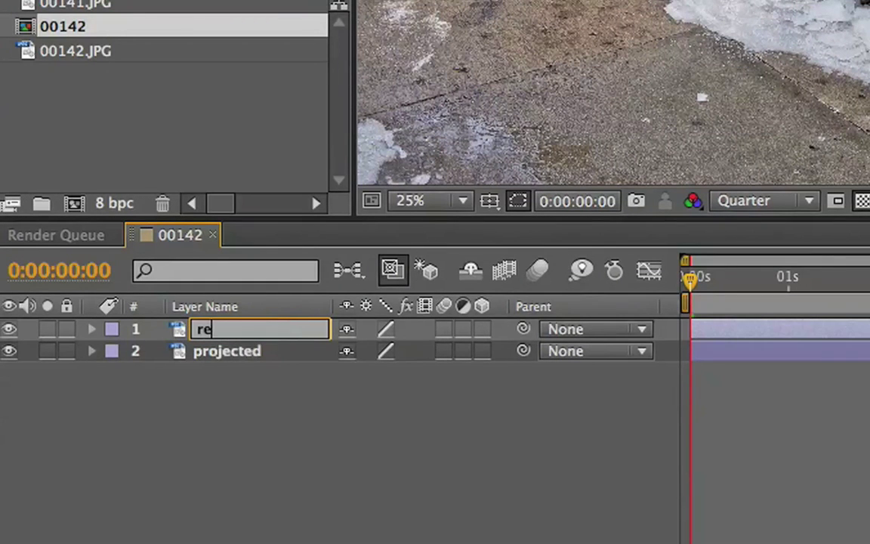
type("rence")
left_click(249, 376)
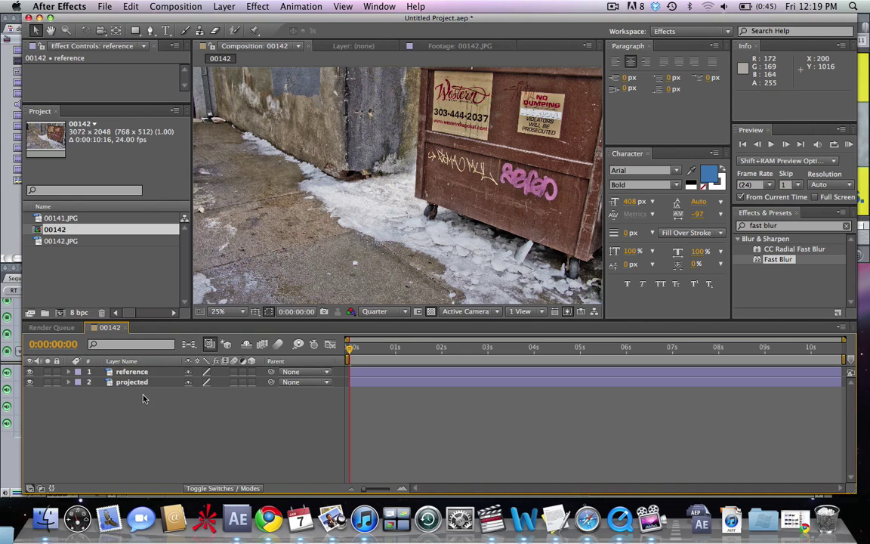
left_click_drag(230, 328, 236, 377)
left_click_drag(136, 398, 136, 396)
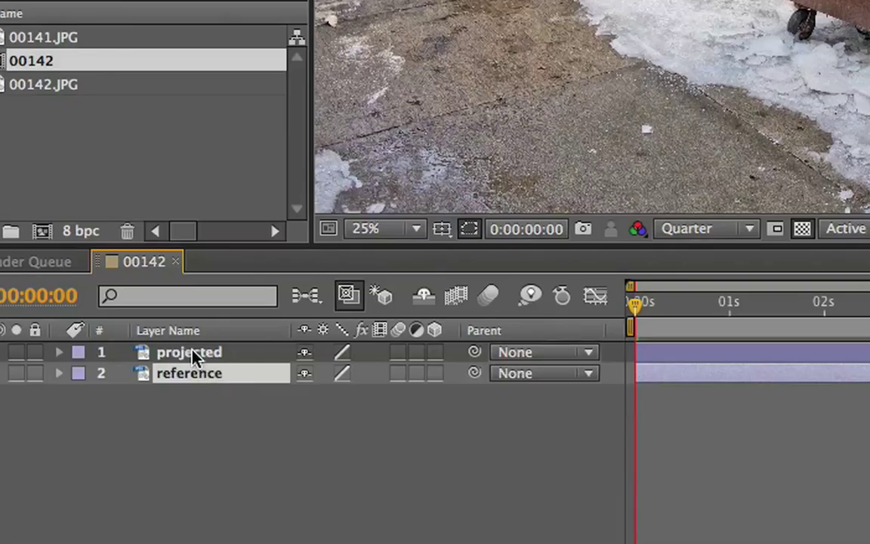
Step: Add a one-node camera with the 28mm preset to the composition
left_click(131, 372)
left_click(225, 6)
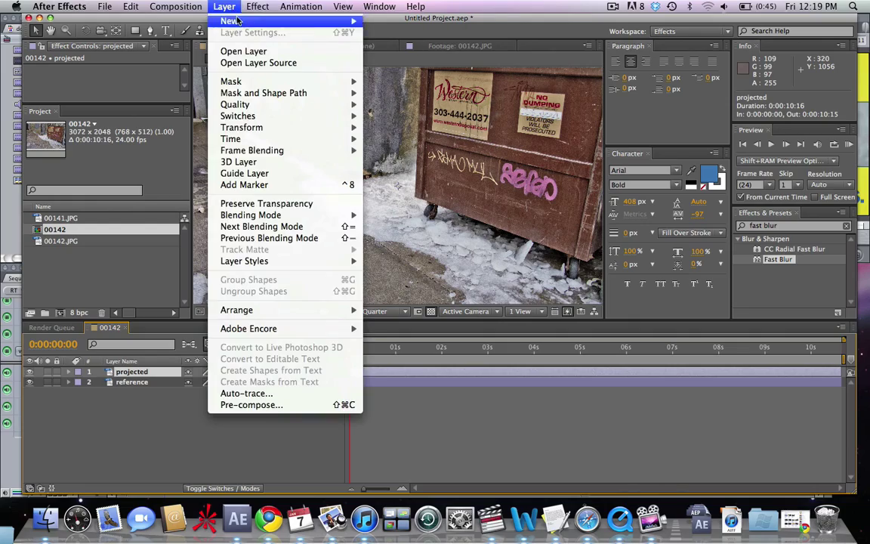
mouse_move(227, 21)
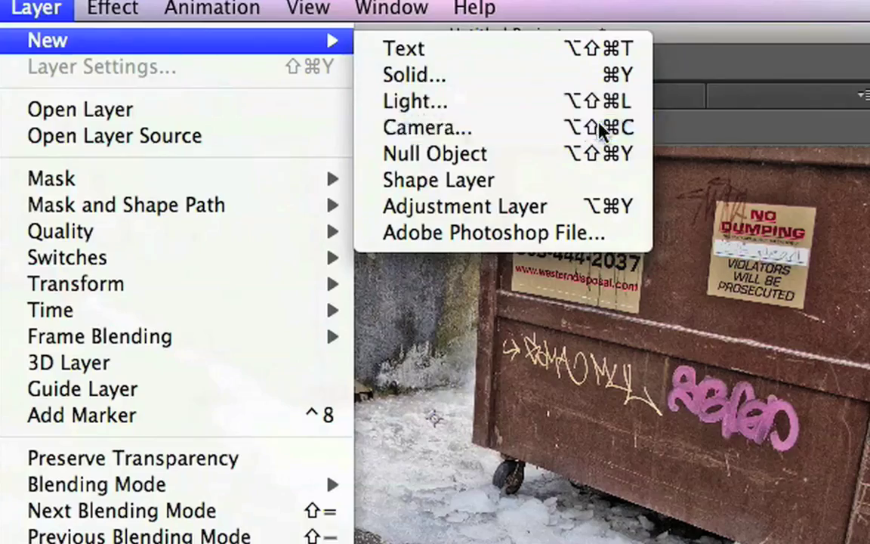
left_click(601, 130)
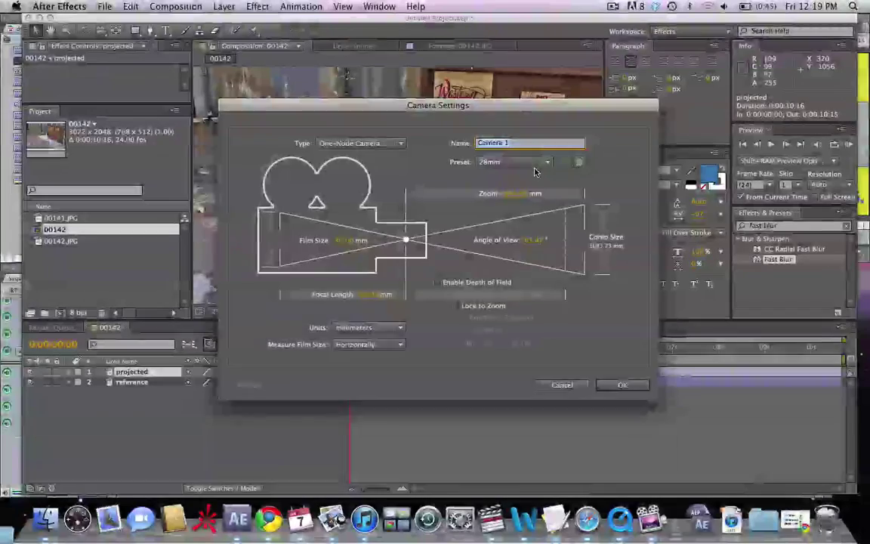
key("Return")
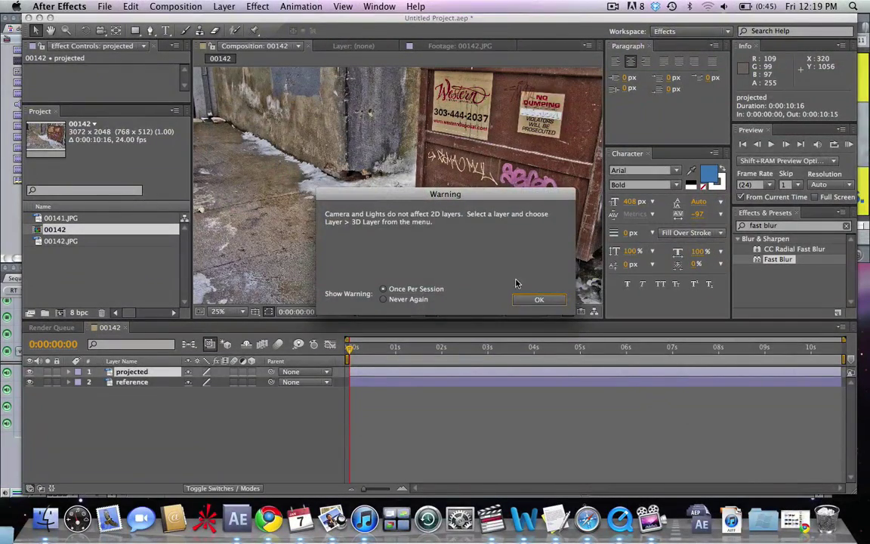
left_click(537, 299)
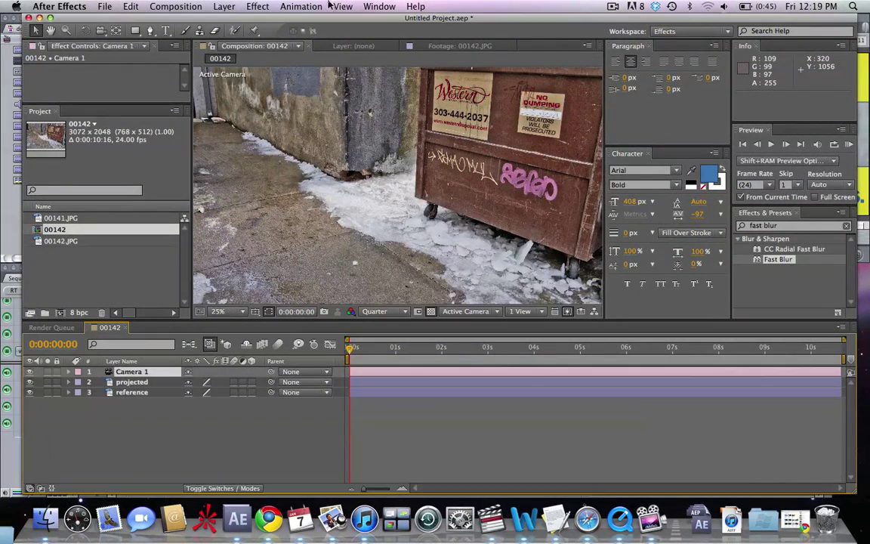
Step: Add a white point light with 100% intensity and no cast shadows to the composition
left_click(226, 7)
mouse_move(231, 20)
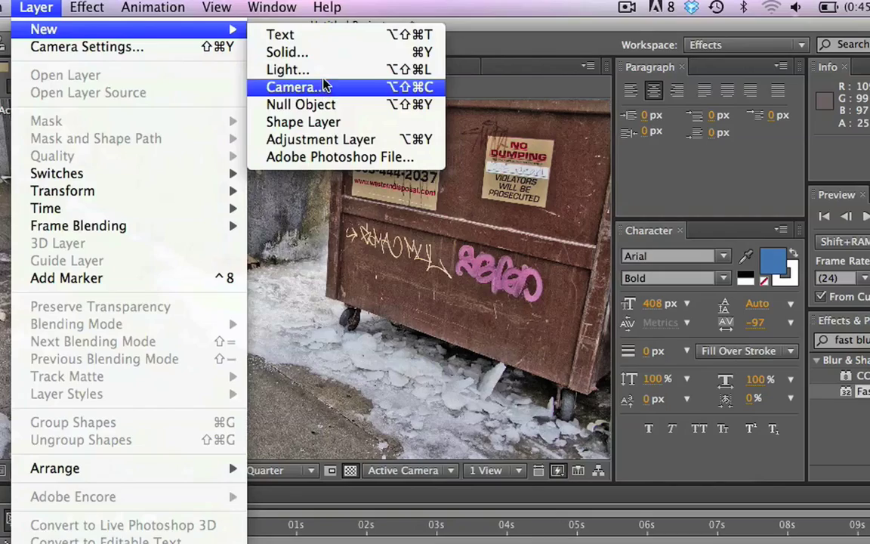
left_click(323, 71)
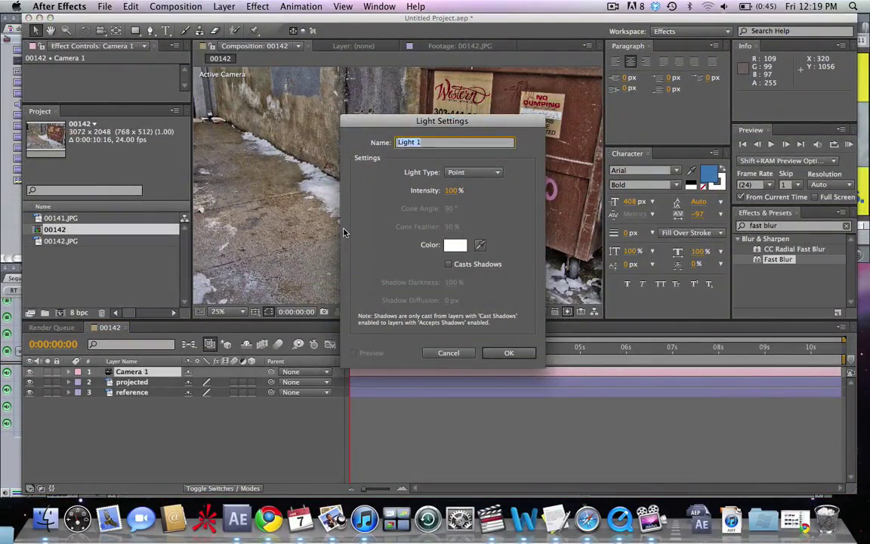
key("Return")
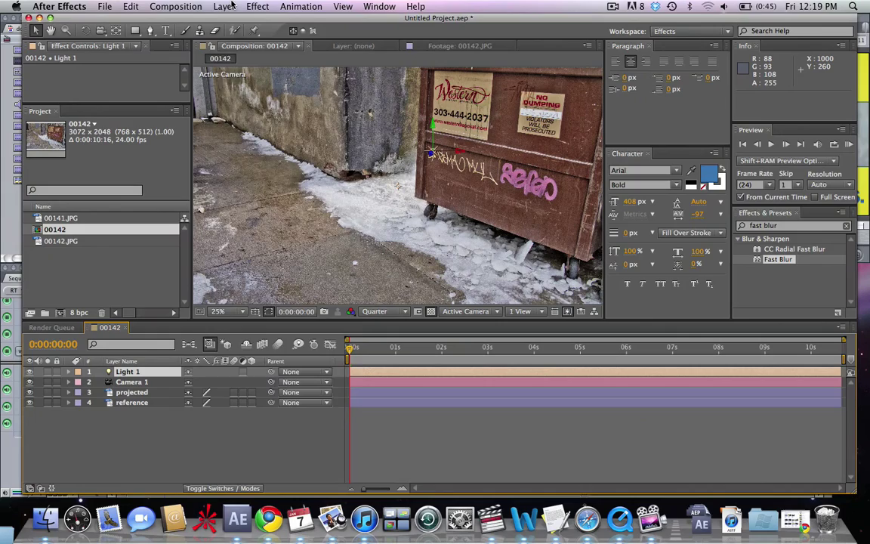
Step: Create a white (FFFFFF) solid layer of 3072 x 2048 px, matching the composition size
left_click(224, 6)
mouse_move(212, 23)
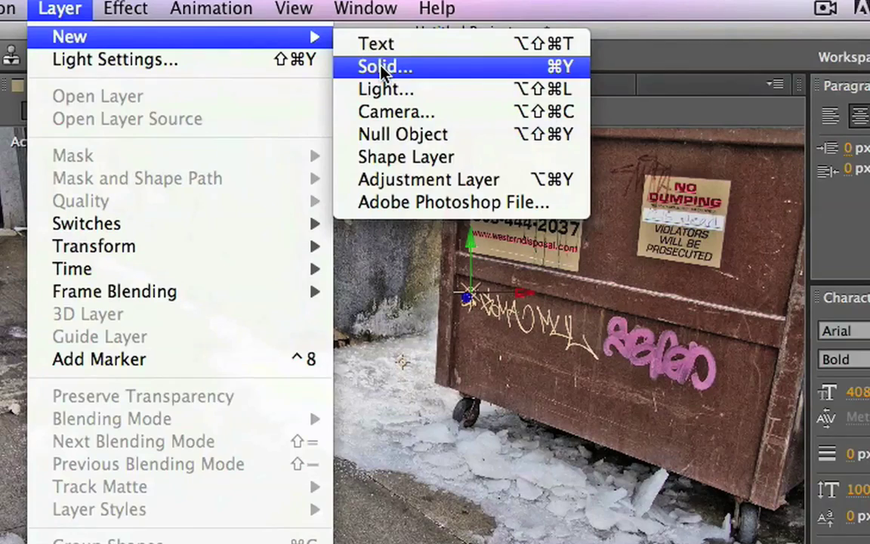
left_click(384, 69)
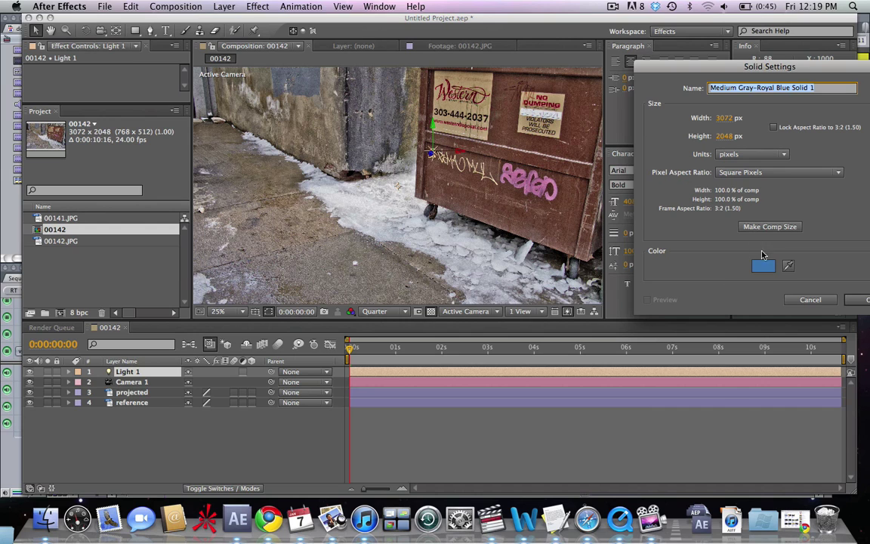
left_click(763, 264)
left_click(423, 309)
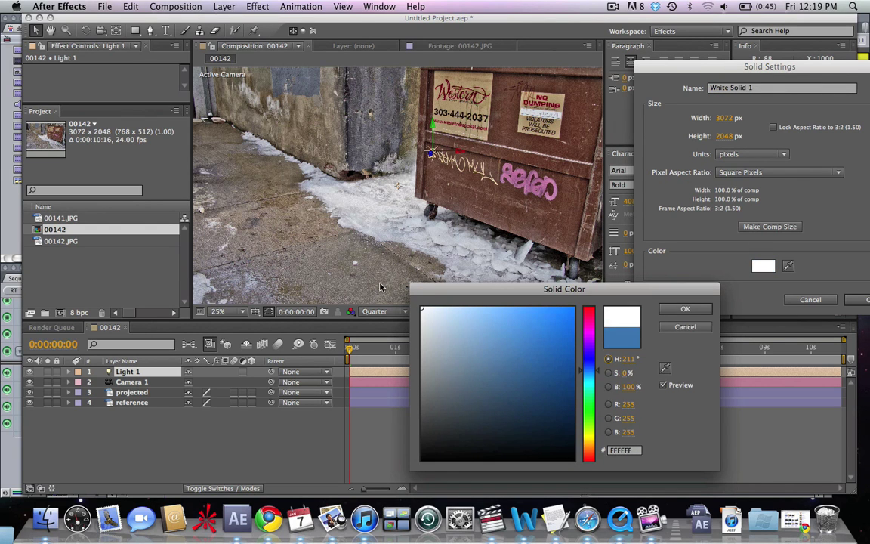
key("Return")
key("Return")
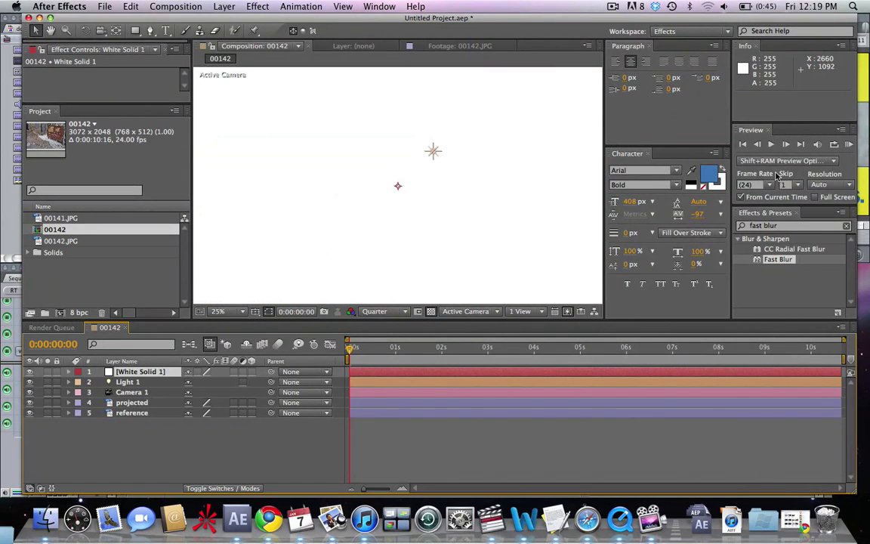
Step: Apply the Generate Grid effect to the white solid and set the grid's border to 36
left_click(759, 228)
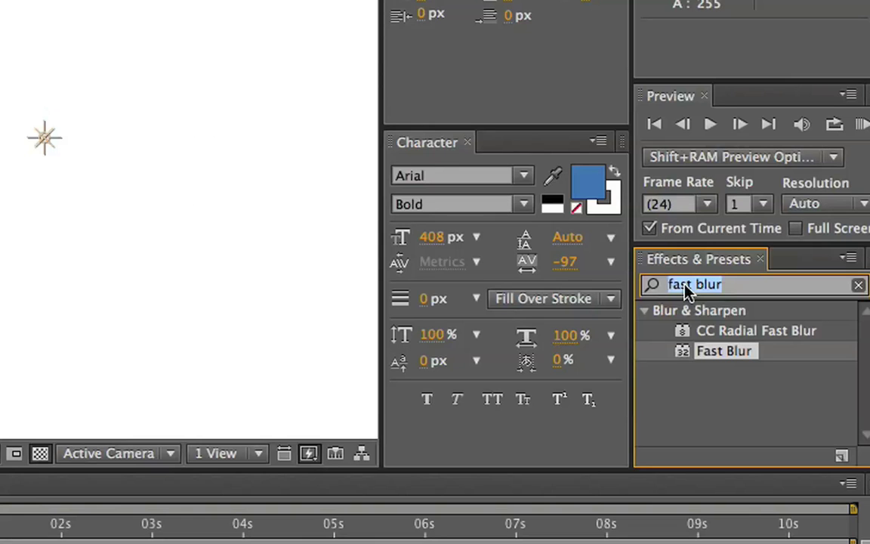
type("grid")
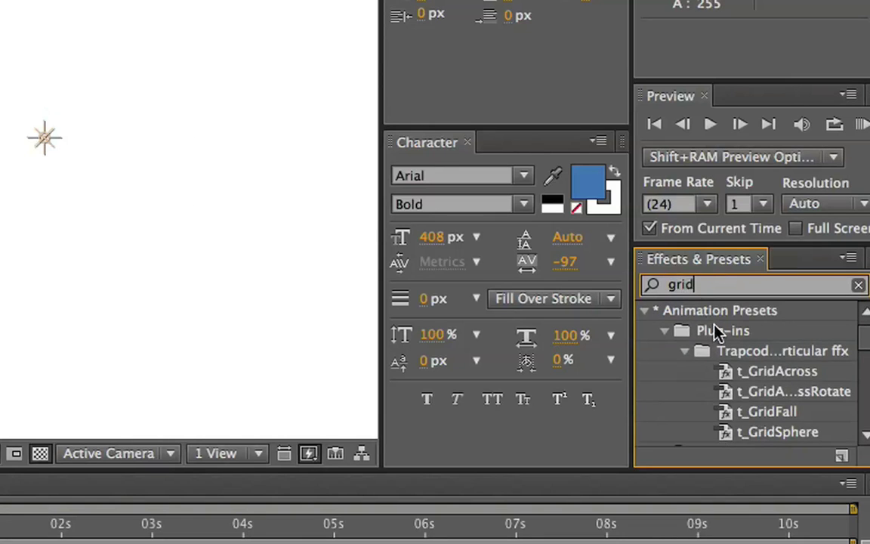
scroll(719, 334, "down", 5)
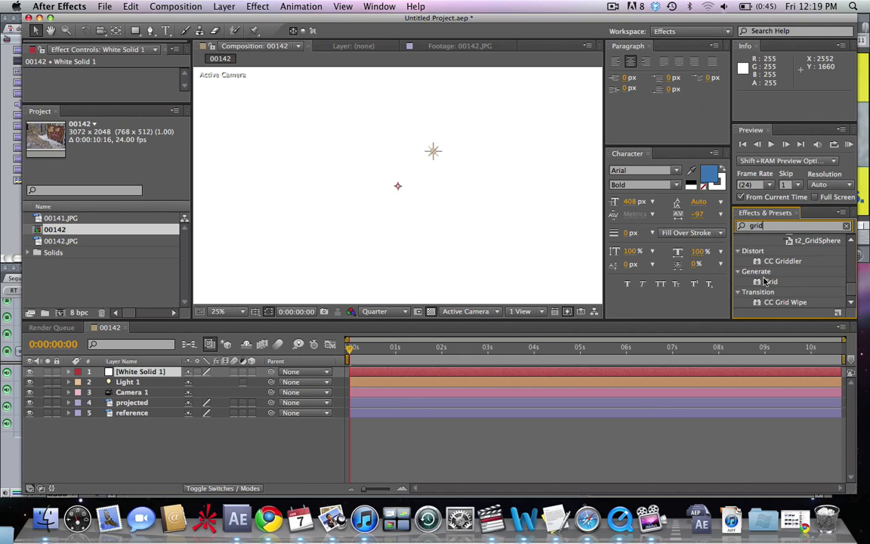
left_click_drag(766, 281, 361, 172)
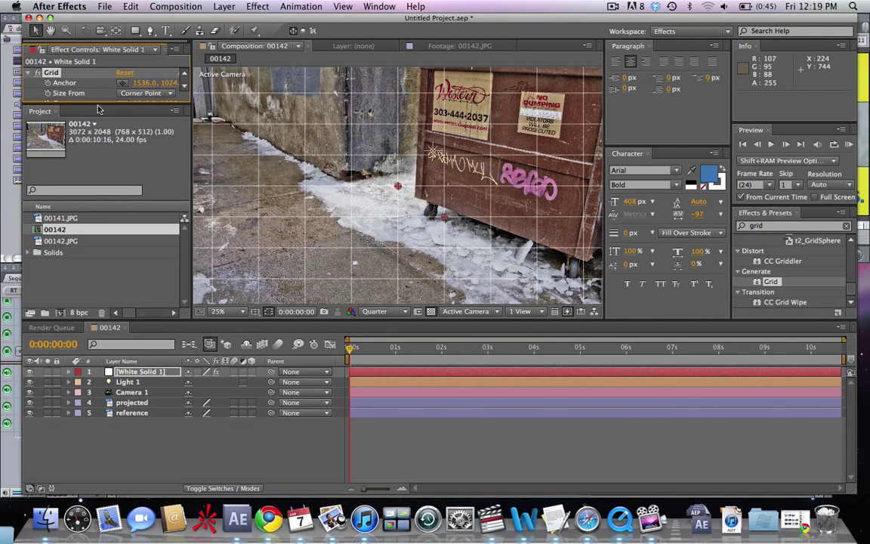
left_click_drag(97, 110, 105, 206)
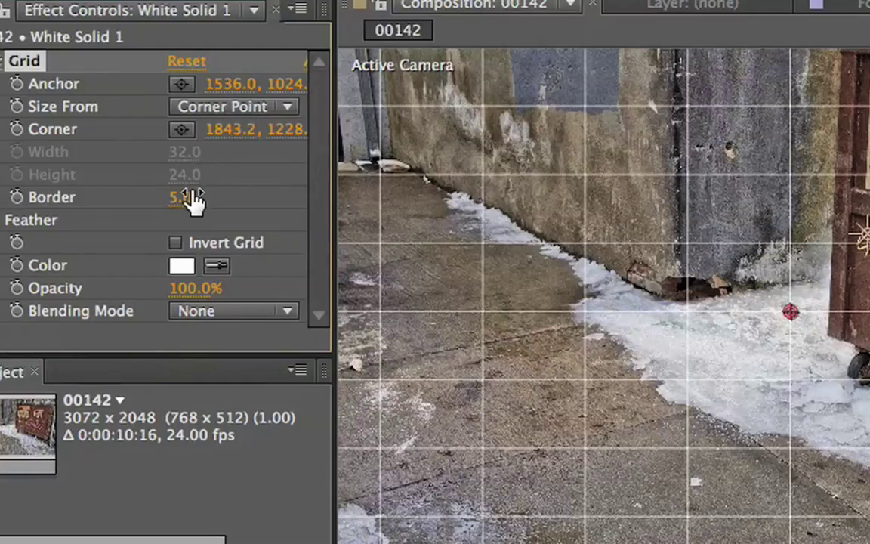
left_click_drag(190, 198, 264, 400)
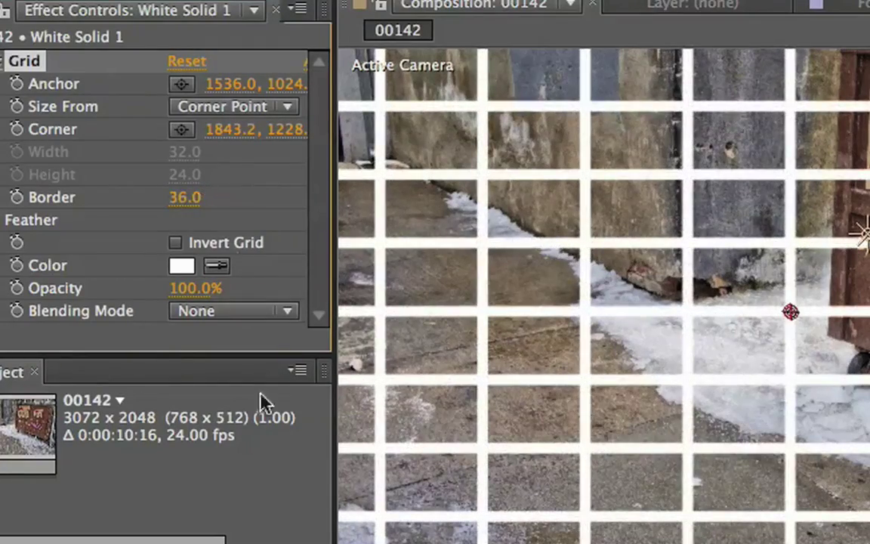
Step: Turn the white grid solid and the projected layer into 3D layers
left_click(260, 541)
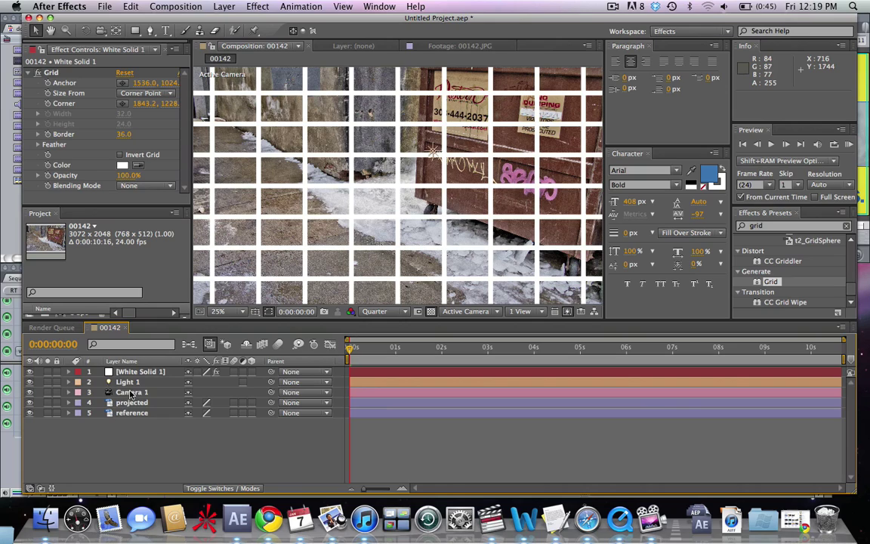
left_click(251, 371)
key("comma")
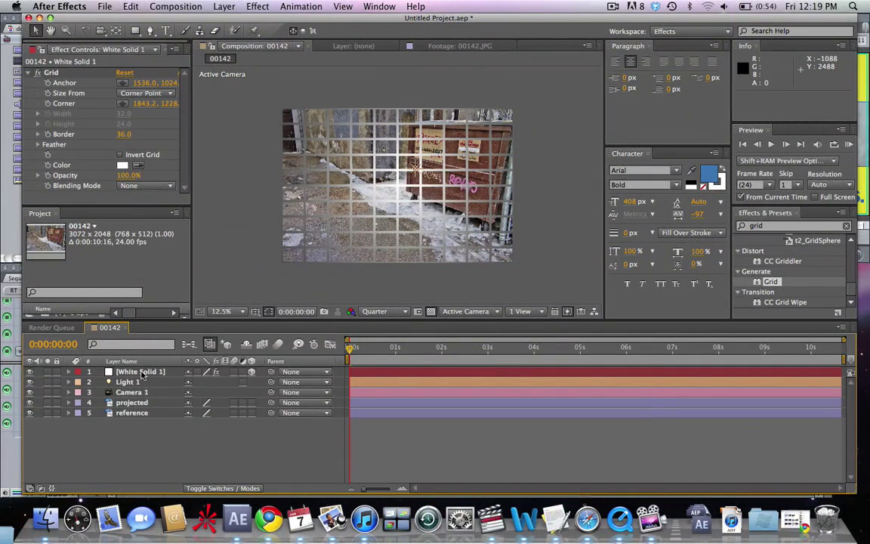
left_click(141, 373)
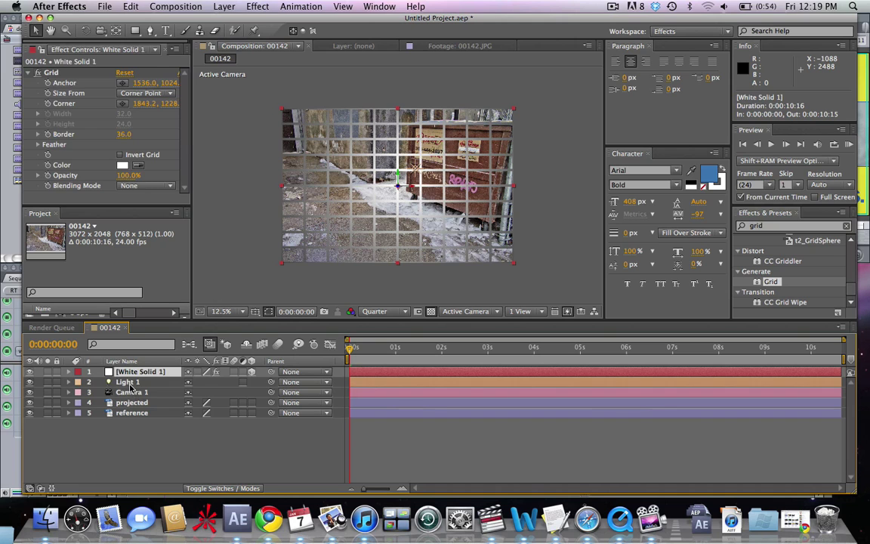
left_click(130, 391)
left_click(132, 403)
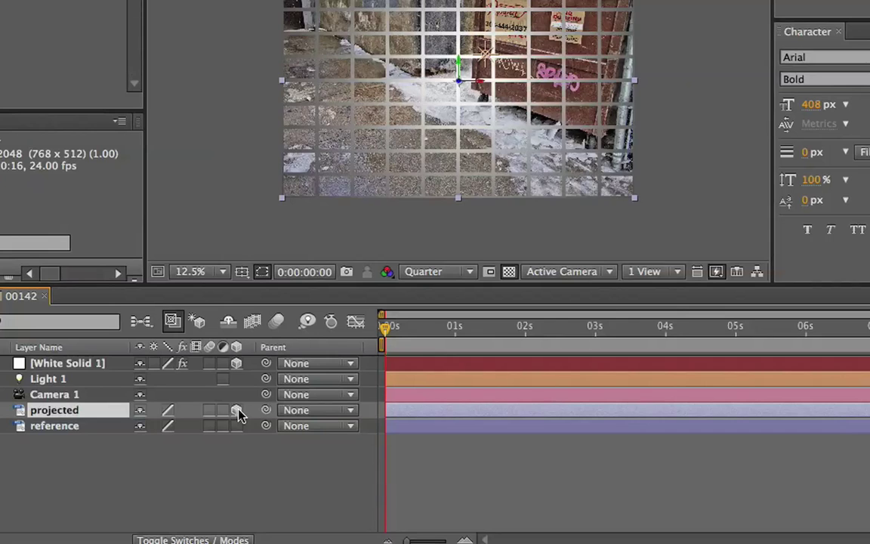
left_click(251, 402)
Step: Copy the camera's Position property and paste it onto the light and the projected layer
left_click(136, 393)
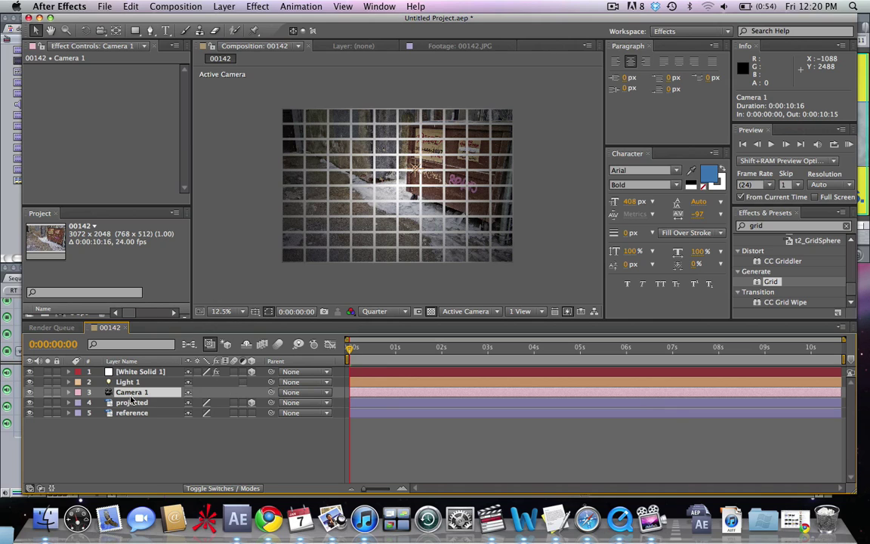
left_click(128, 382)
left_click(130, 393)
key("p")
left_click(128, 404)
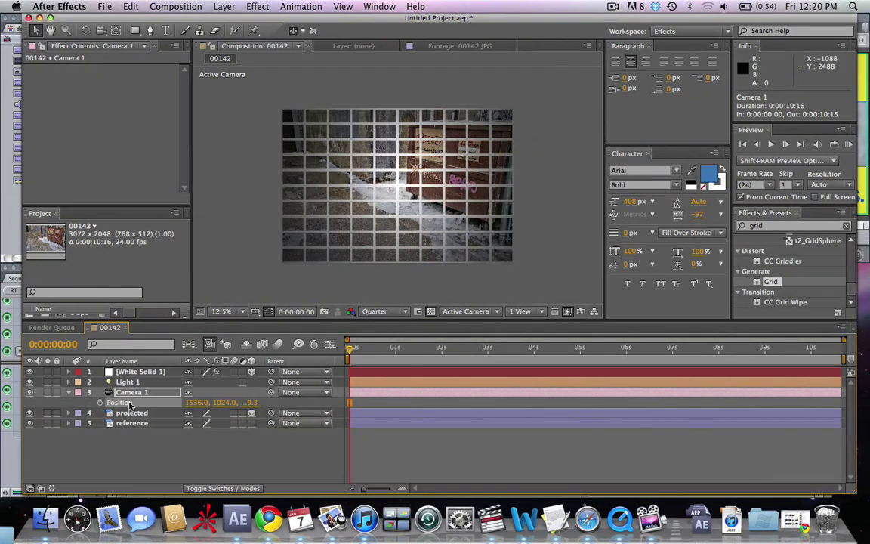
left_click(125, 321)
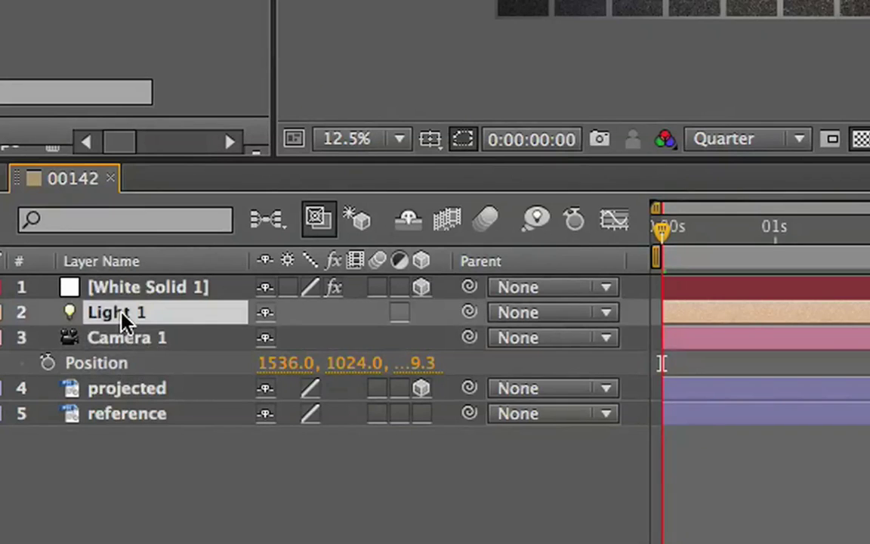
key("super+v")
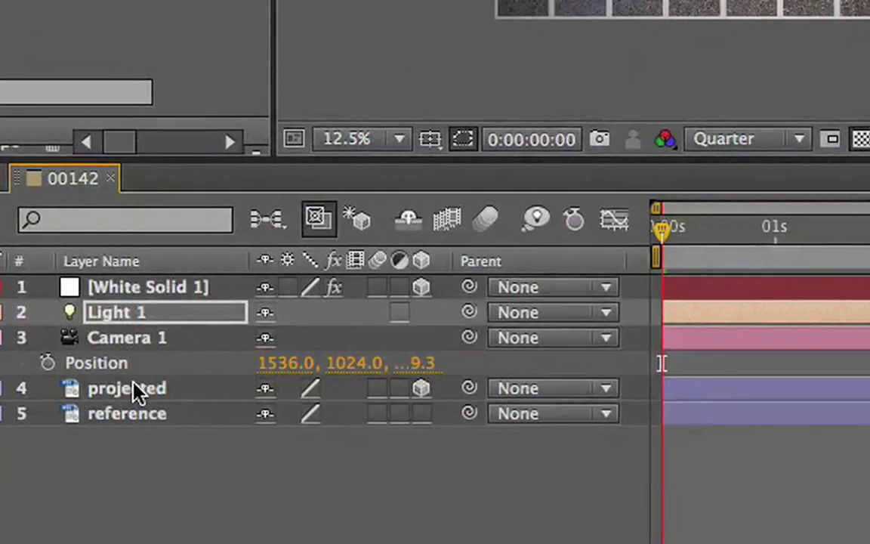
left_click(133, 392)
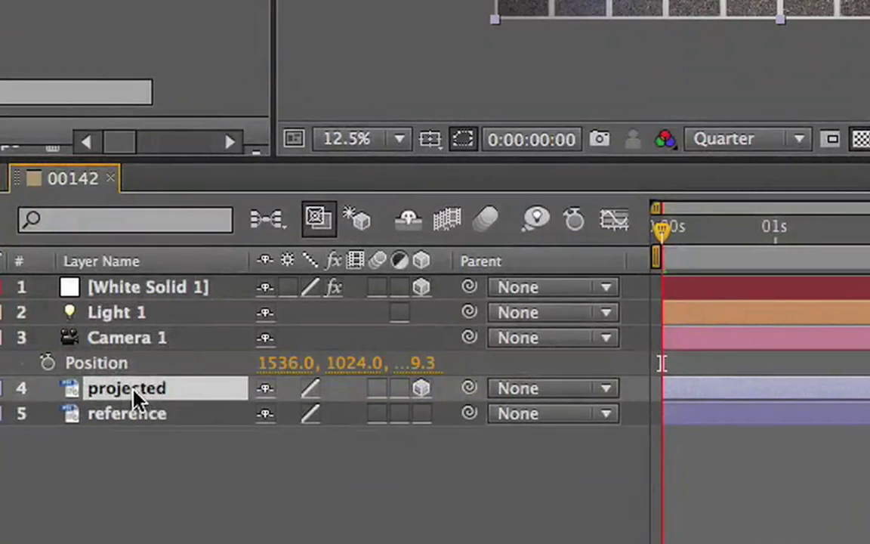
key("Return")
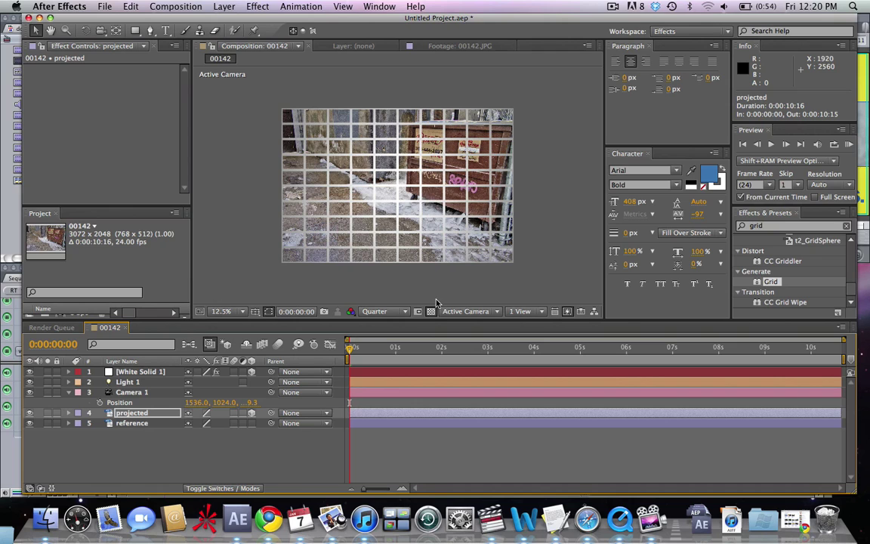
Step: Show two horizontal views and move the projected layer slightly in front of the camera along its Z axis in the Top view
left_click(531, 315)
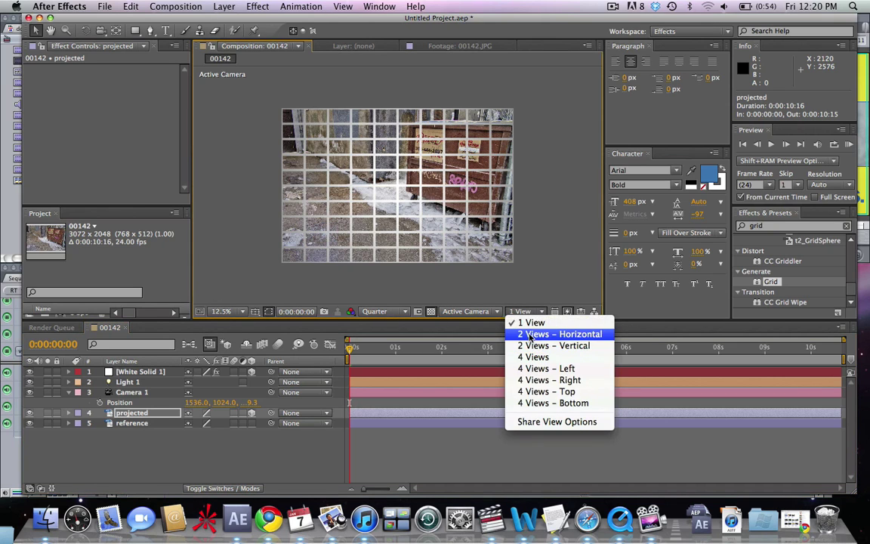
left_click(536, 333)
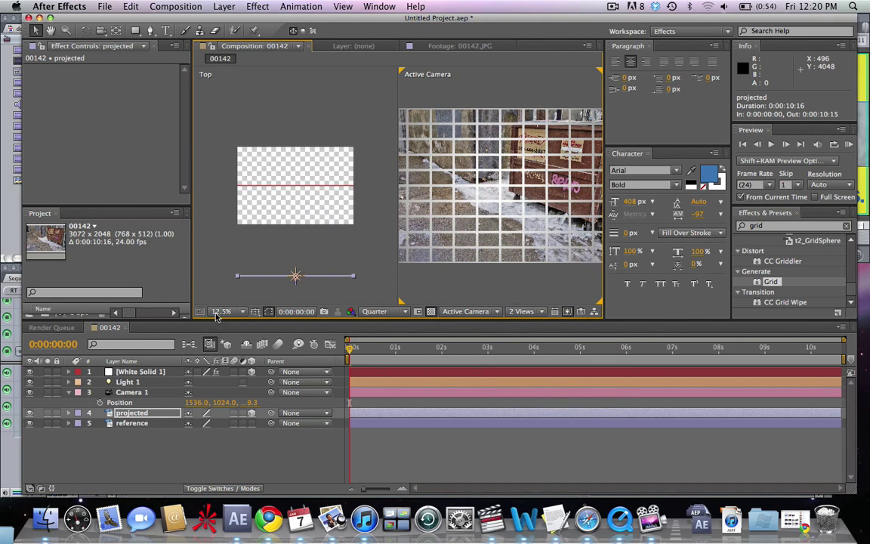
left_click(130, 423)
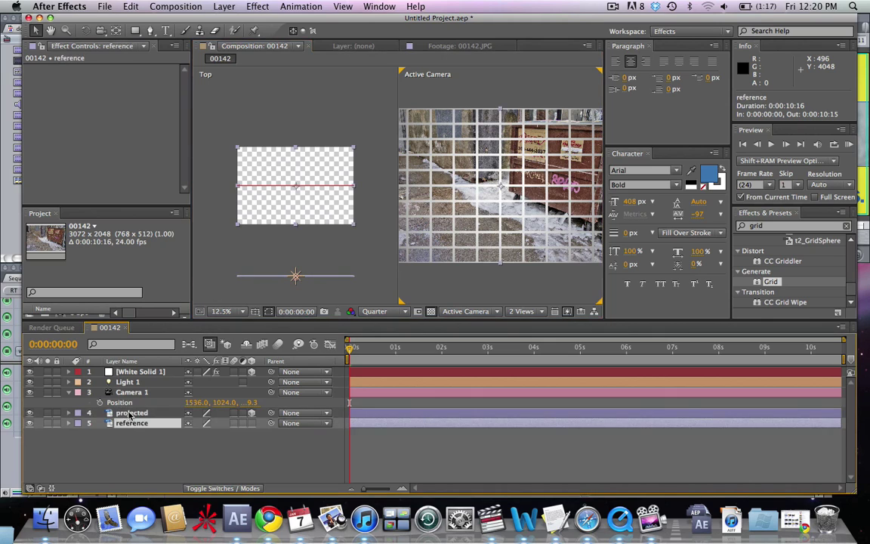
left_click(129, 414)
scroll(307, 291, "up", 1)
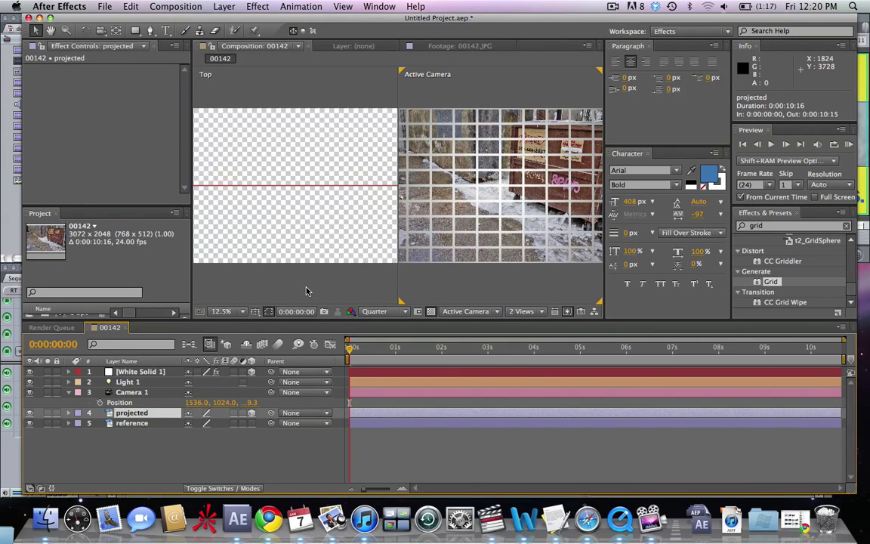
scroll(306, 292, "down", 1)
scroll(306, 291, "up", 1)
key("space")
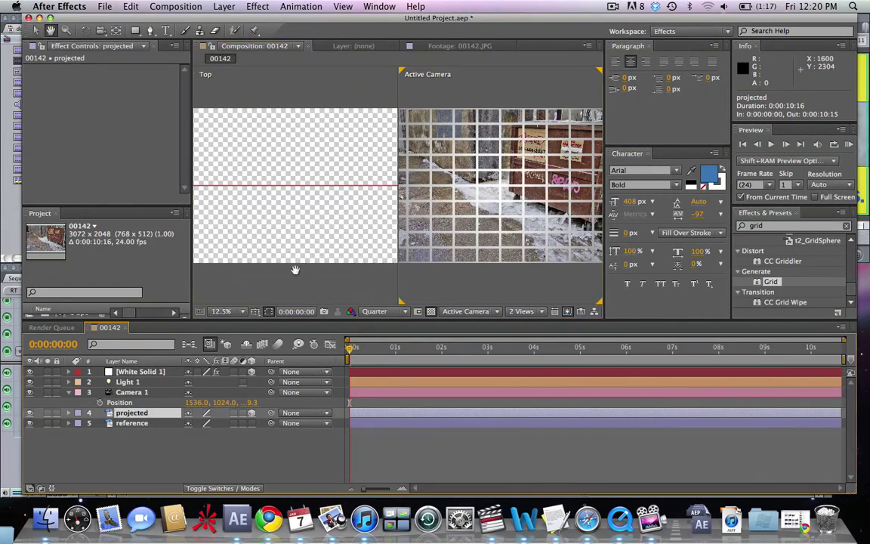
left_click_drag(291, 268, 309, 177)
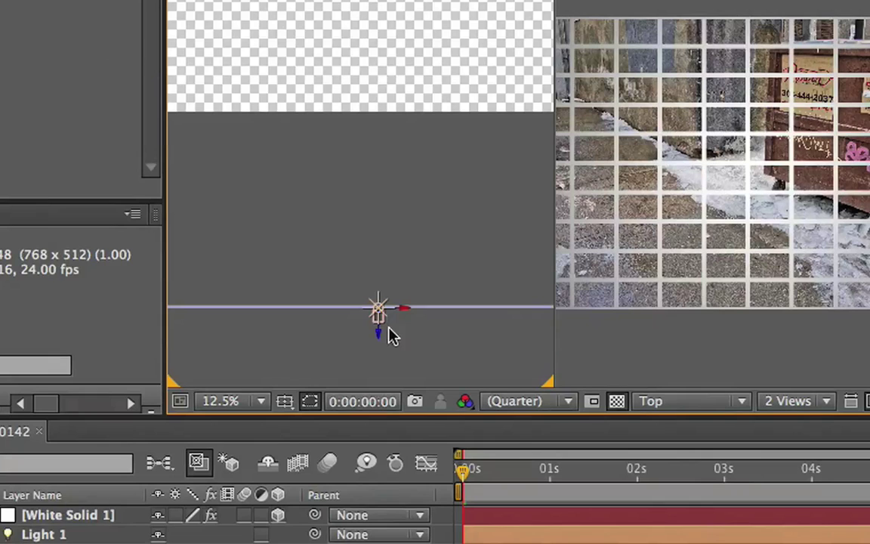
left_click_drag(380, 333, 380, 331)
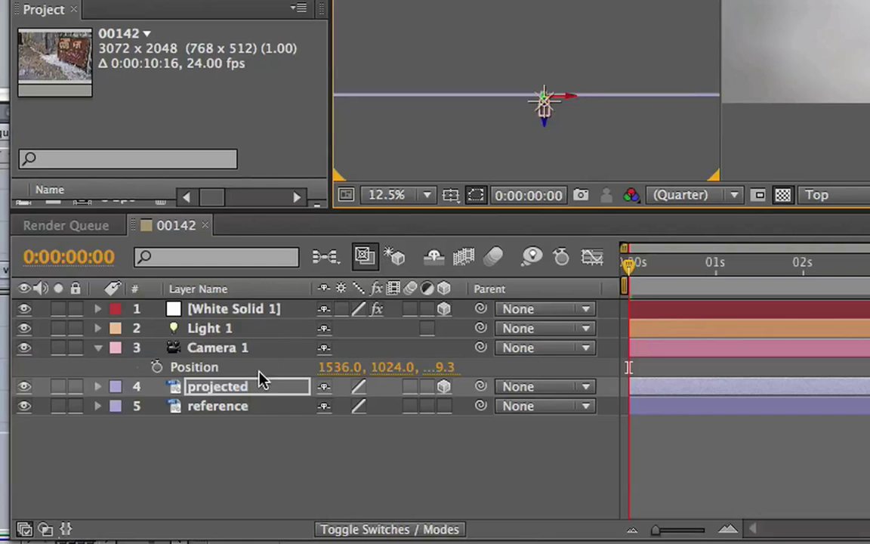
Step: Return to a single view with the projected layer scaled down to 1.7% so that it fills the camera frame
key("s")
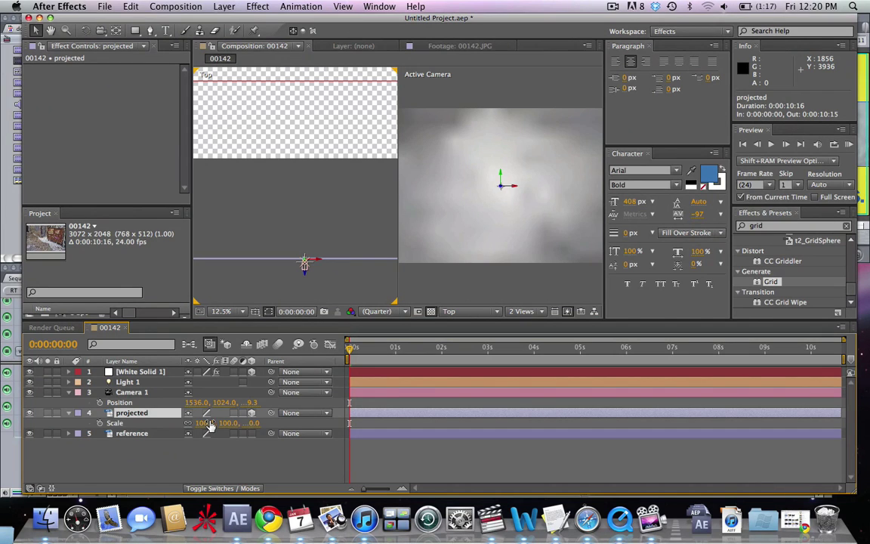
left_click_drag(365, 407, 302, 421)
left_click_drag(176, 431, 164, 438)
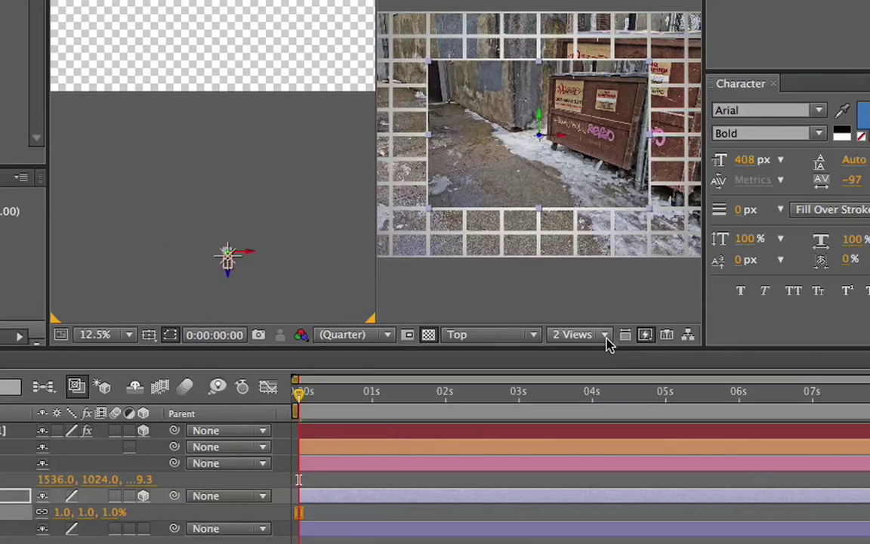
left_click(541, 311)
left_click(541, 309)
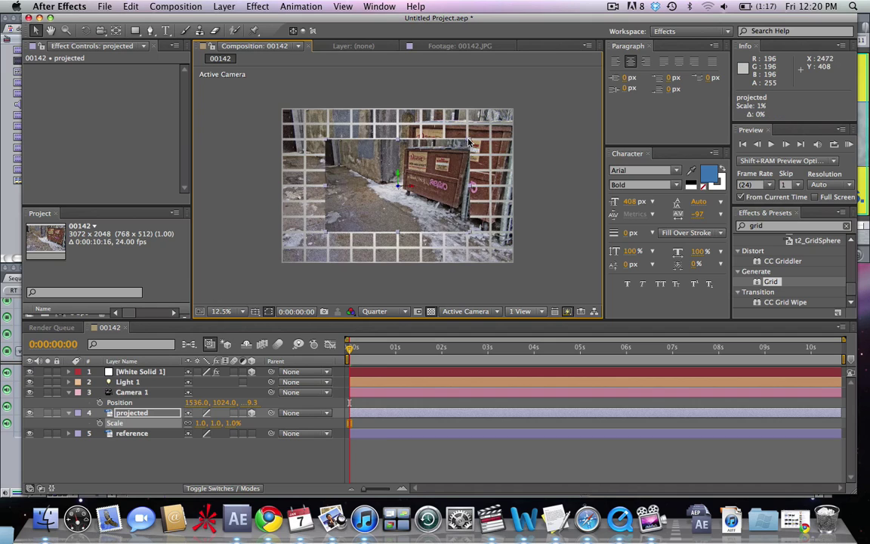
left_click_drag(468, 141, 514, 111)
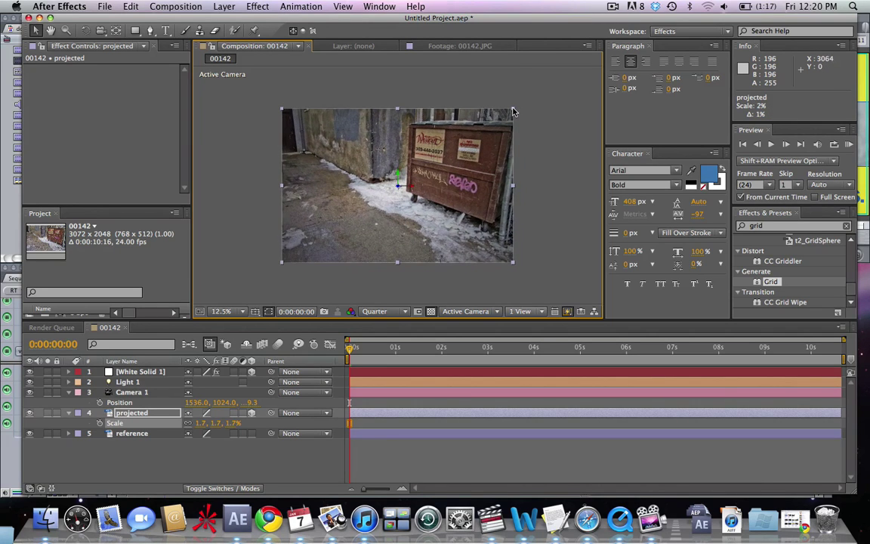
left_click(575, 170)
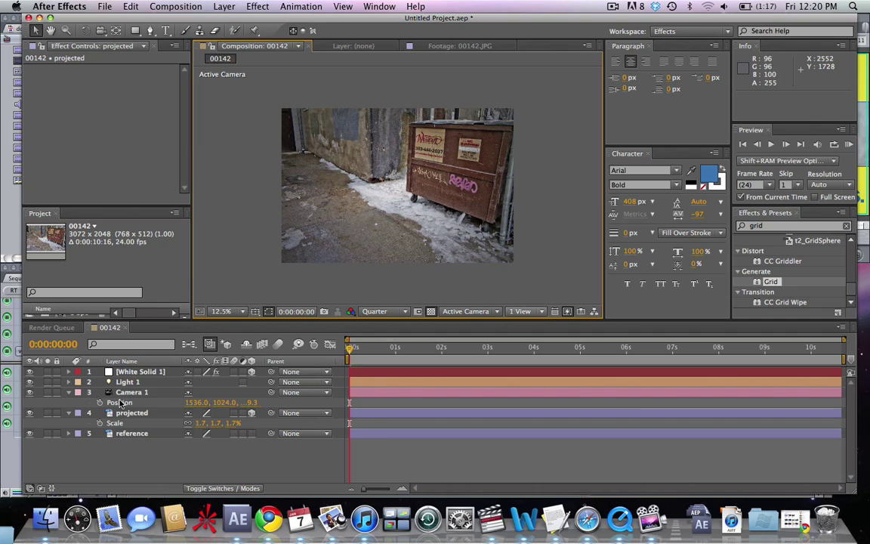
Step: Parent the projected layer and Light 1 to Camera 1
left_click(138, 414)
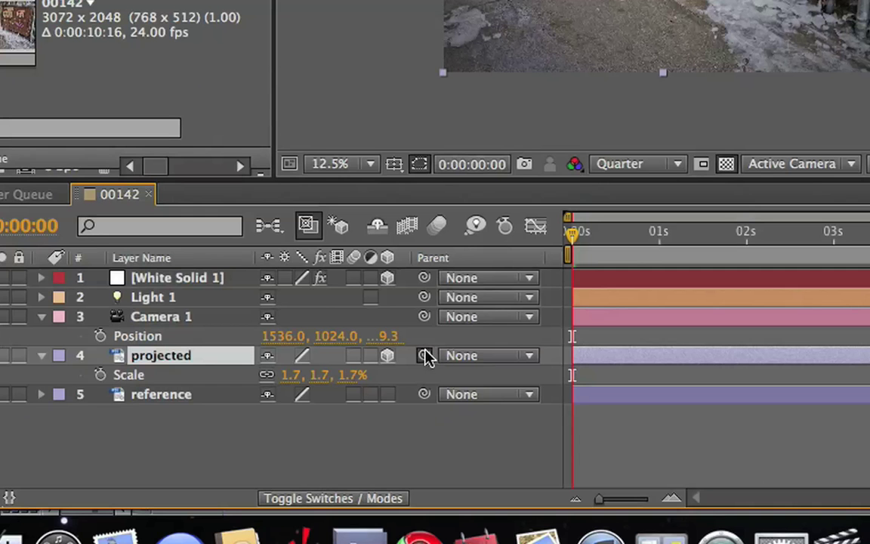
left_click_drag(271, 413, 238, 394)
left_click_drag(364, 320, 364, 320)
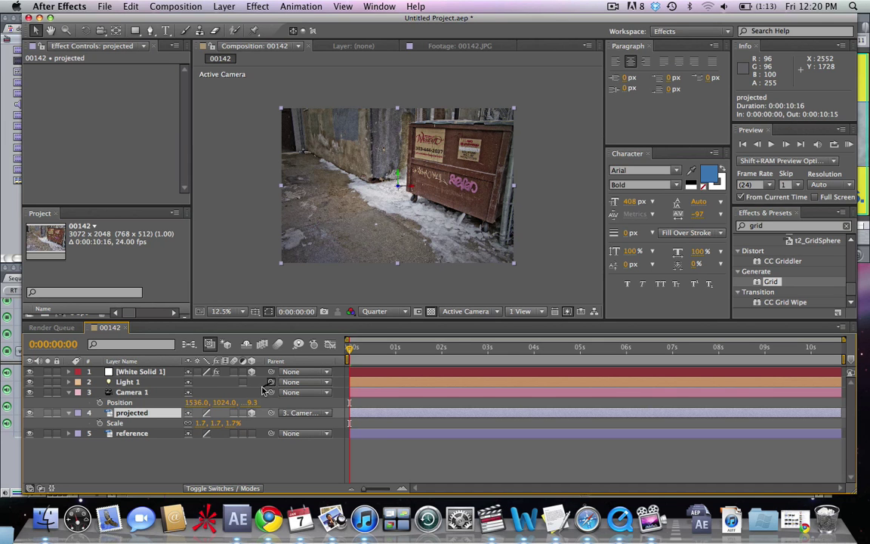
left_click_drag(270, 382, 132, 391)
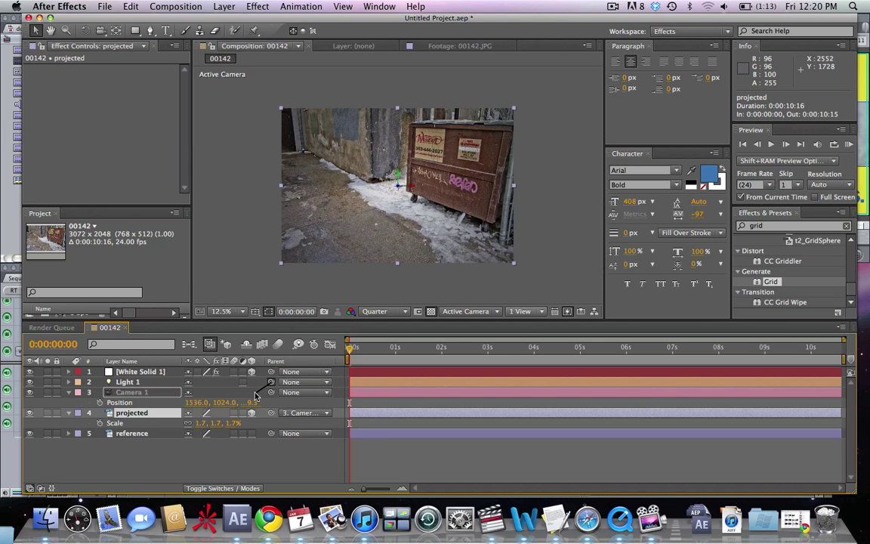
Step: Hide the projected layer and lay the grid solid flat as a lowered floor plane with an orientation of 270°, 0°, 0°
left_click(138, 374)
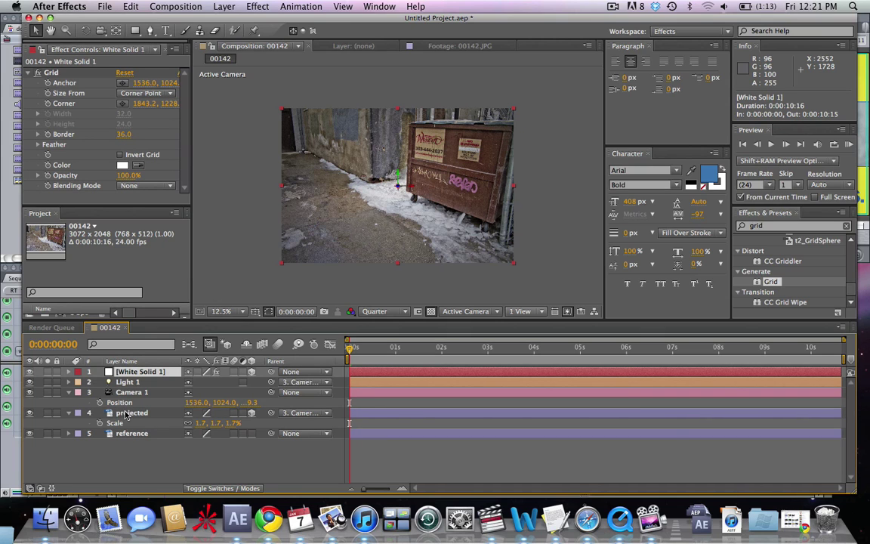
left_click(30, 413)
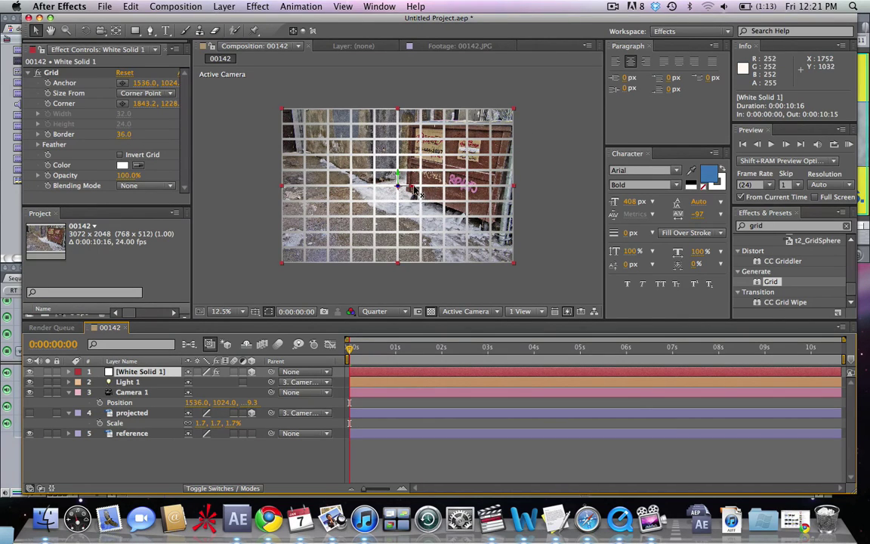
key("w")
mouse_move(413, 186)
left_mouse_down()
mouse_move(413, 138)
mouse_move(414, 178)
left_mouse_up()
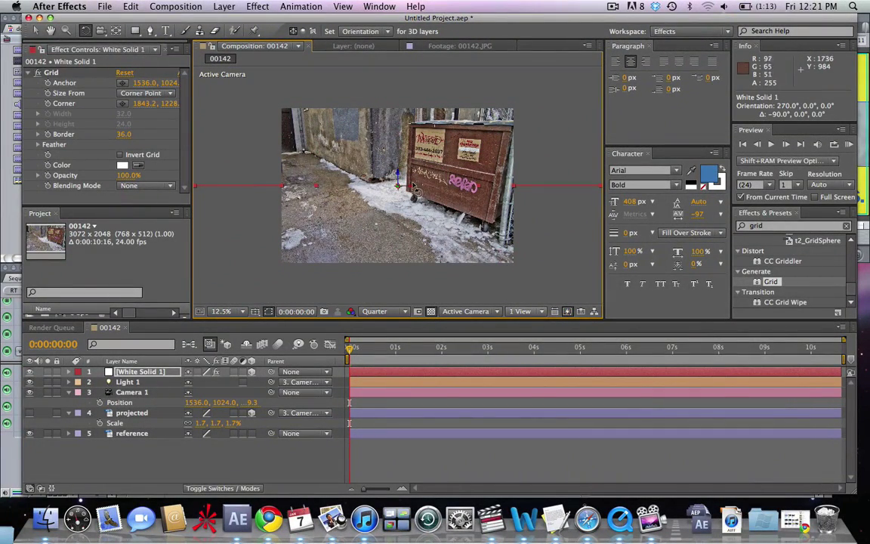
key("v")
left_click_drag(398, 178, 402, 219)
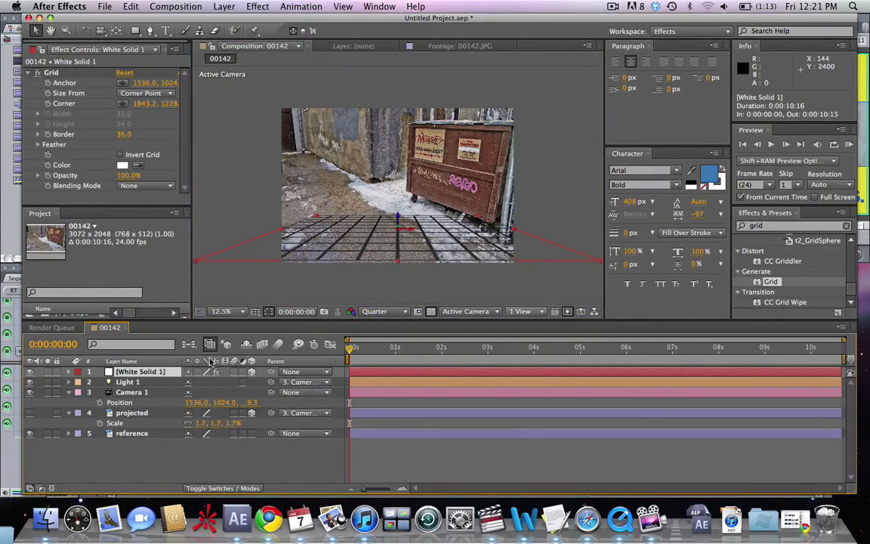
Step: Duplicate the floor grid as an upright back wall with orientation 180°, 0°, 0° at position 1536, 960, 992
key("super+c")
key("super+v")
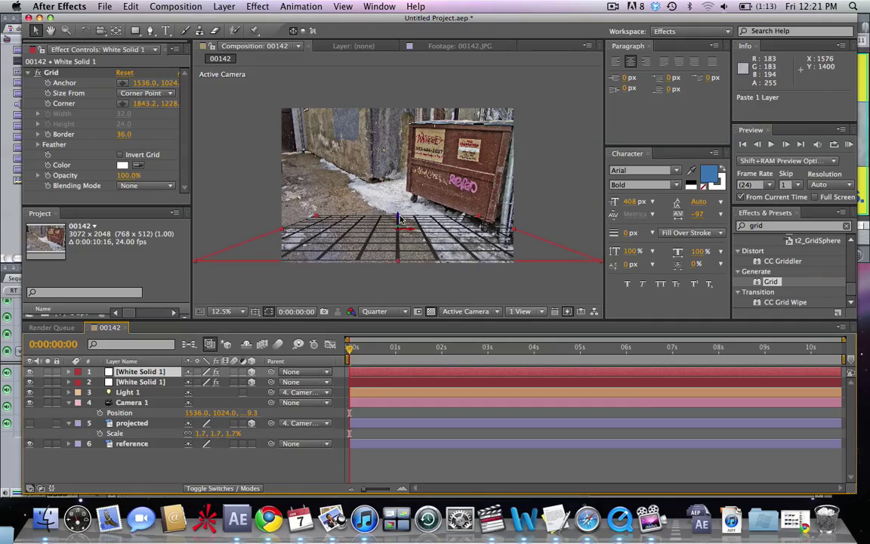
left_click_drag(398, 217, 395, 180)
key("w")
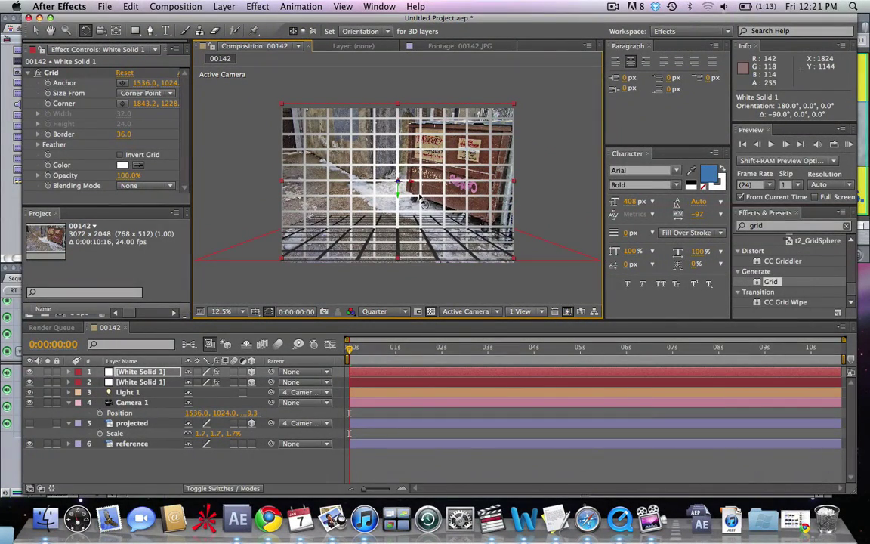
key("v")
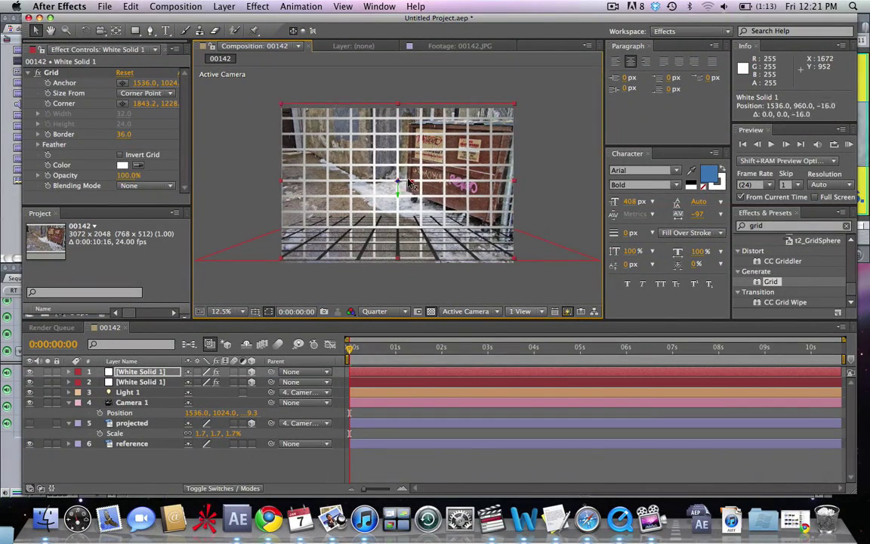
left_click_drag(409, 184, 405, 260)
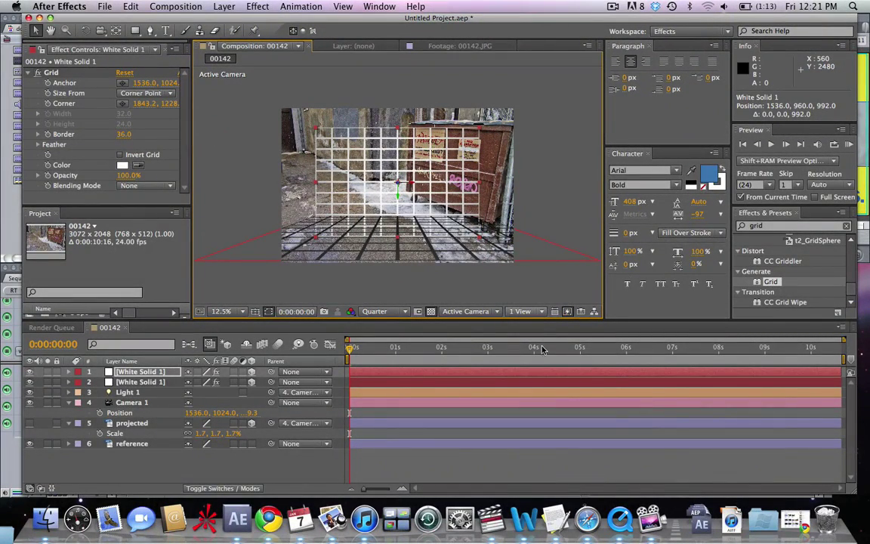
Step: Show two views side by side horizontally and scale the floor grid to 58%, 291%, 100%, narrowing it and stretching it in depth
left_click(530, 316)
left_click(529, 337)
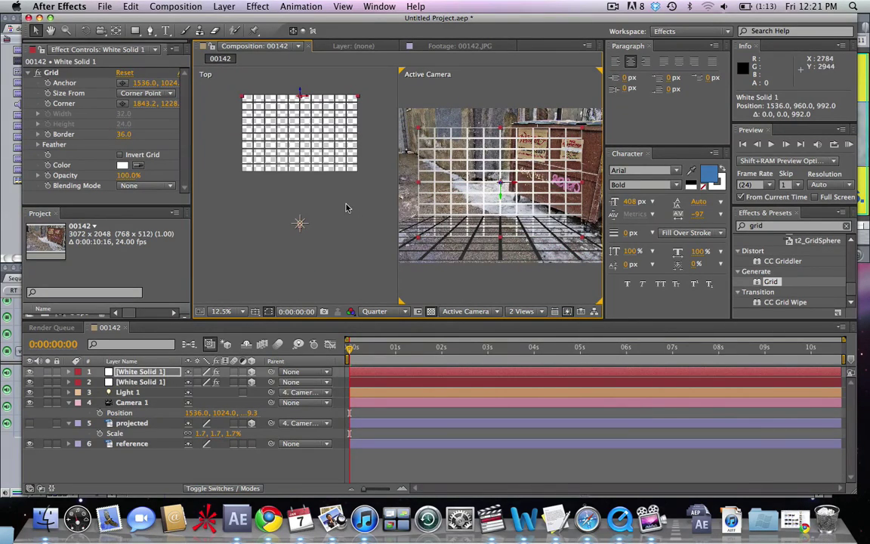
left_click_drag(276, 143, 279, 179)
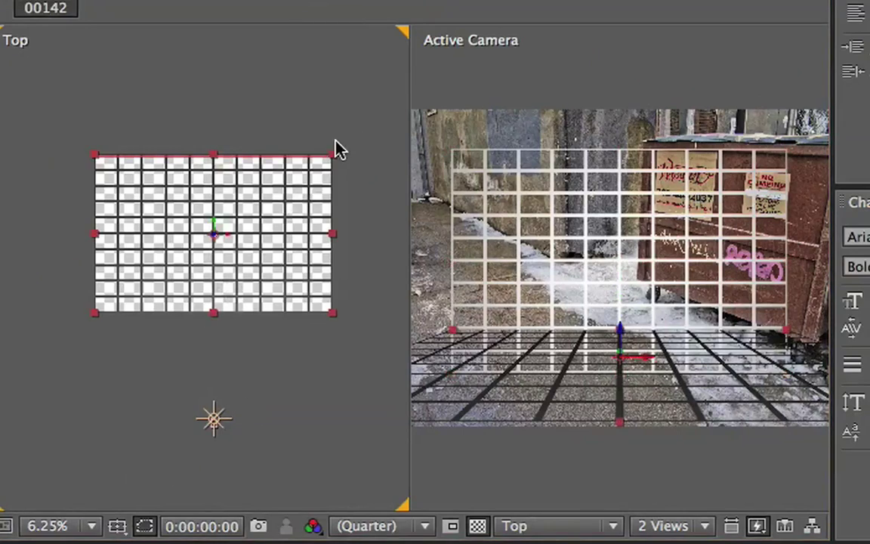
left_click_drag(332, 155, 280, 43)
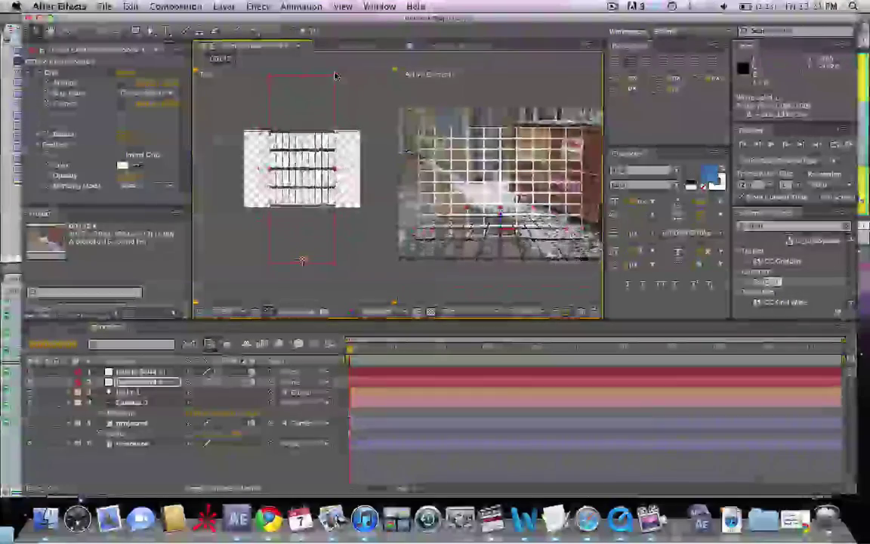
left_click_drag(336, 76, 336, 60)
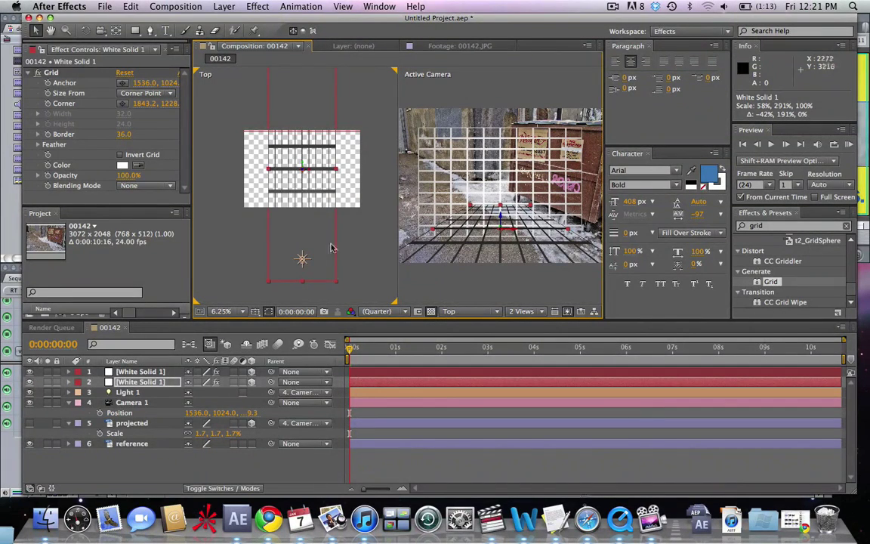
key("comma")
key("comma")
key("period")
key("period")
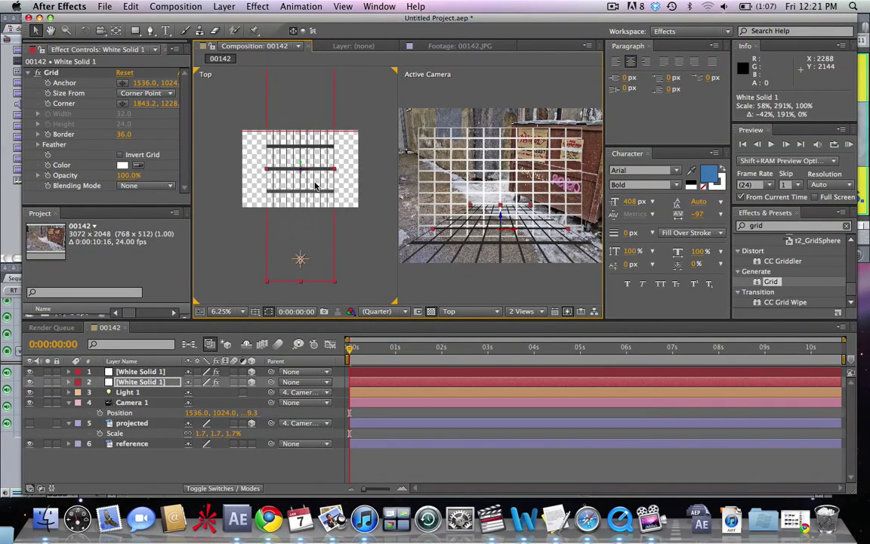
Step: Move the upright back wall grid to the far end of the floor at position 1552, 960, 2976 and scale it to 60%, 86%, 100%
left_click(147, 374)
left_click_drag(302, 130, 305, 72)
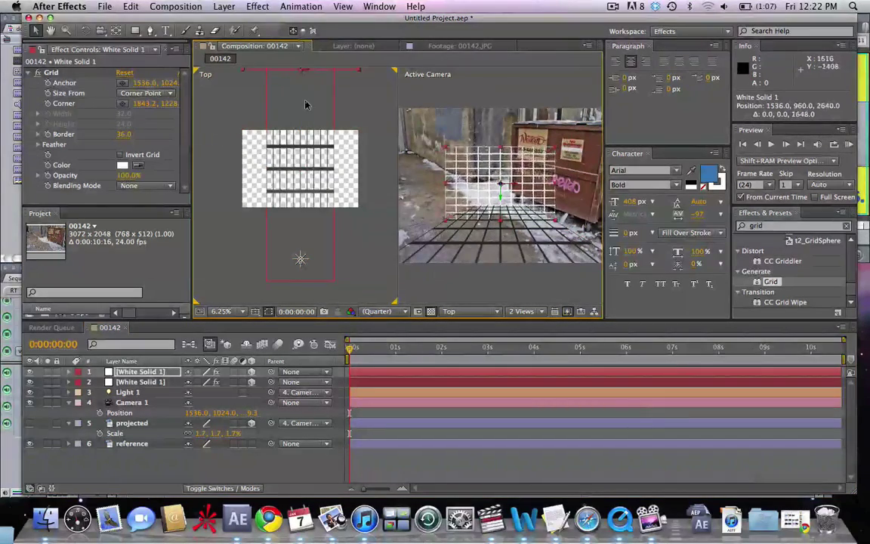
key("space")
left_click_drag(317, 124, 324, 233)
key("v")
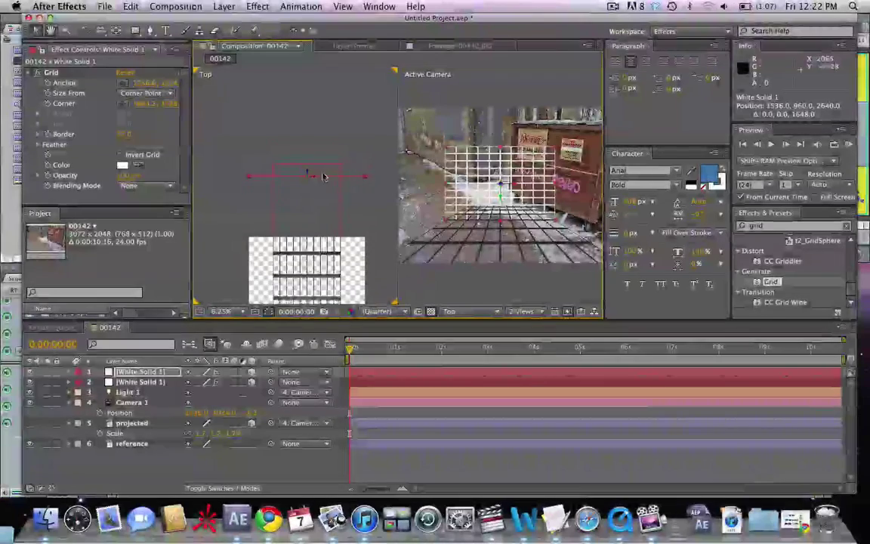
left_click_drag(308, 174, 309, 160)
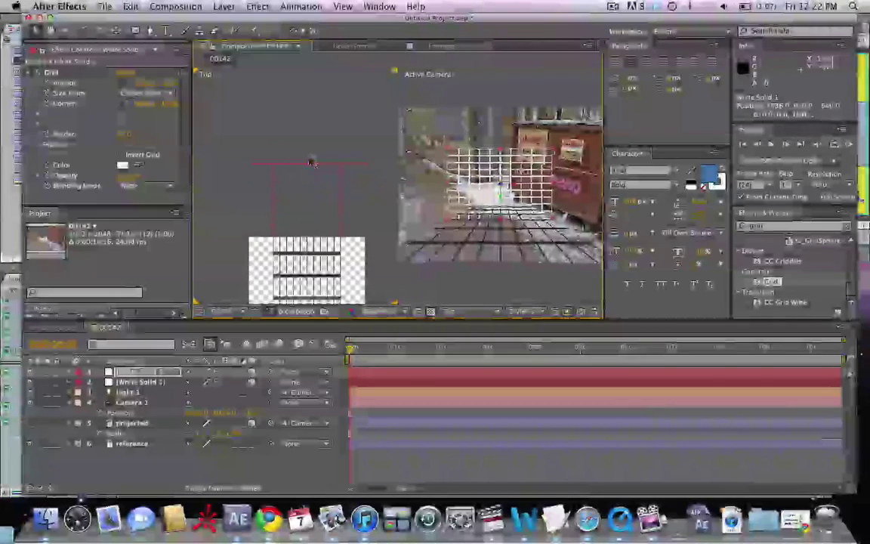
left_click_drag(365, 167, 369, 169)
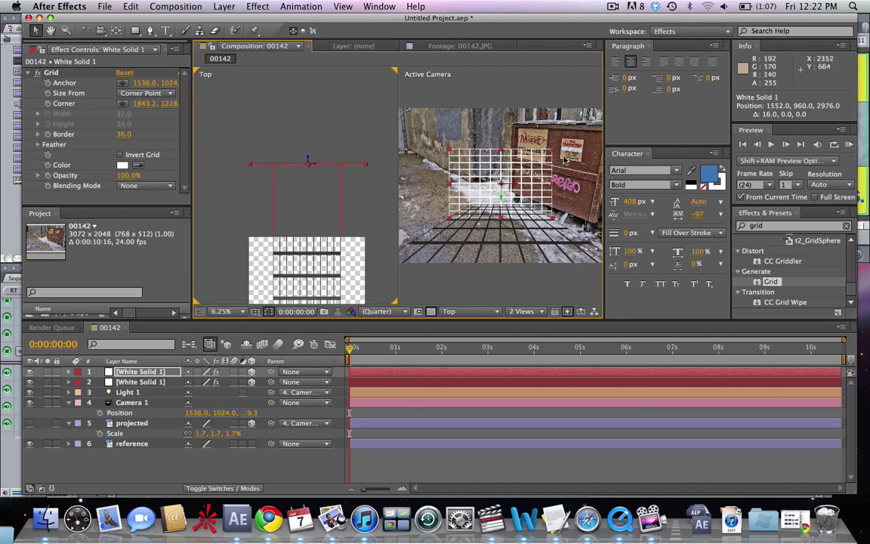
left_click_drag(552, 149, 532, 155)
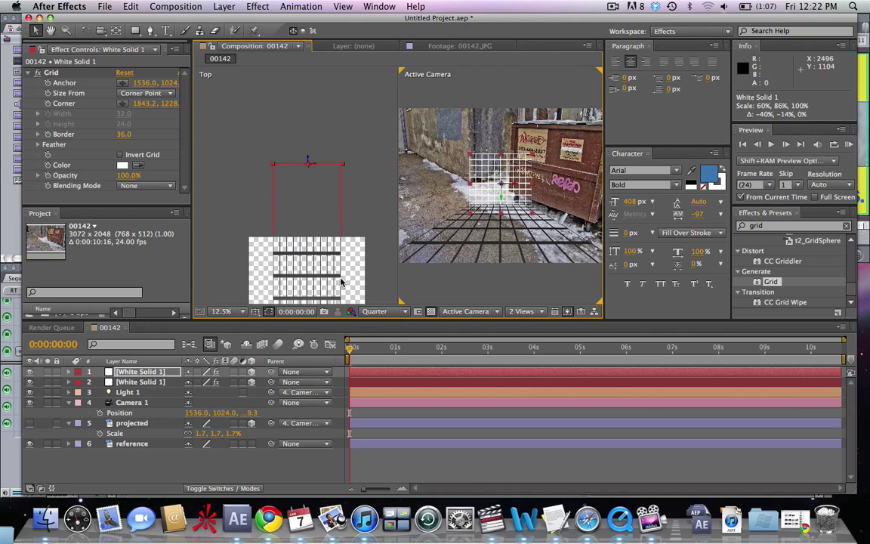
Step: Duplicate the floor grid and reposition and rotate the copy as an upright side wall along the dumpster side of the alley
left_click(154, 383)
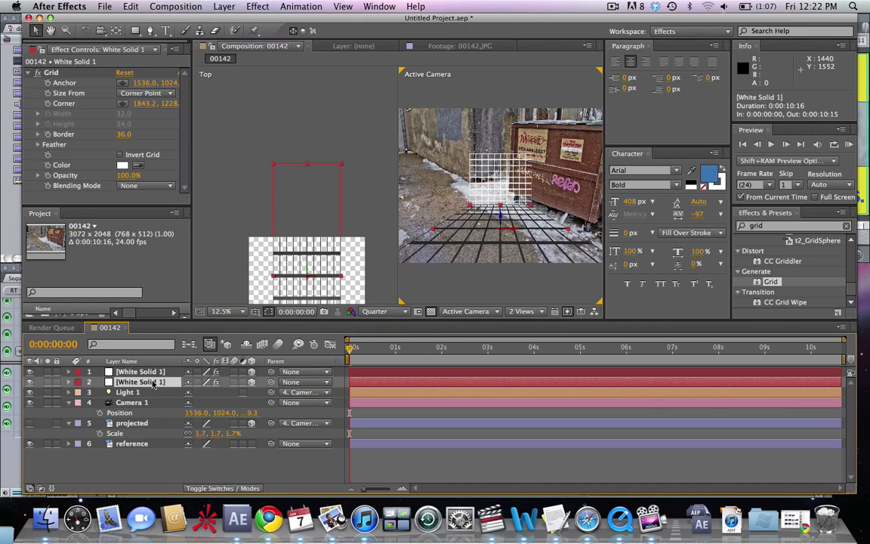
key("cmd+c")
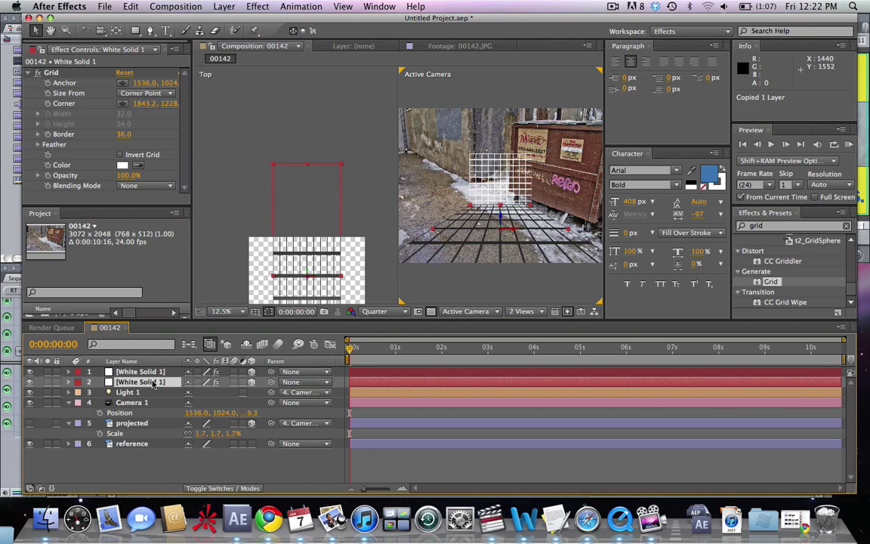
key("super+v")
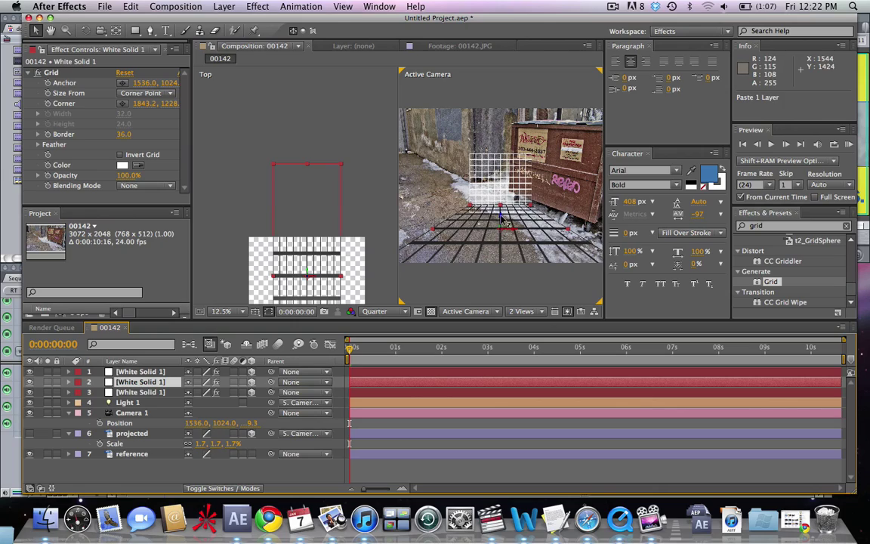
left_click_drag(502, 219, 496, 187)
key("w")
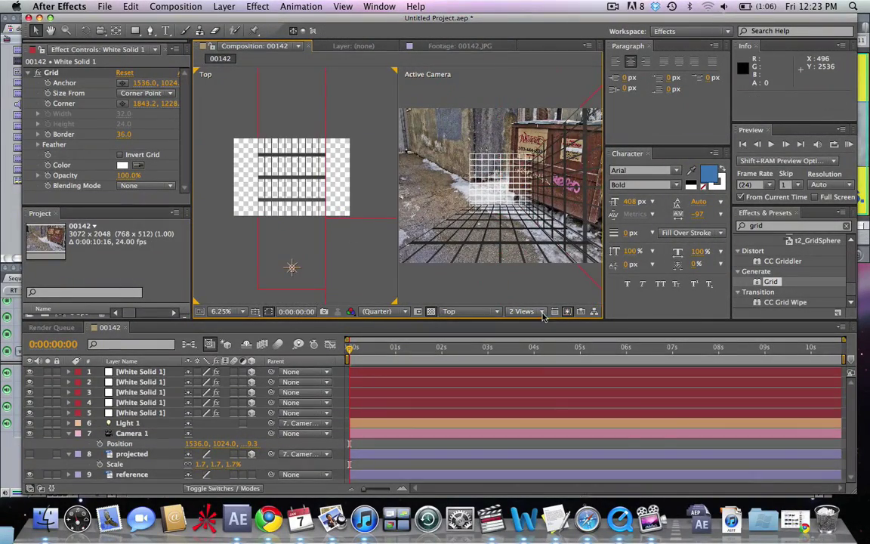
Step: Return to a single view and move Camera 1 to an angled viewpoint that shows the grid walls in depth
left_click(525, 311)
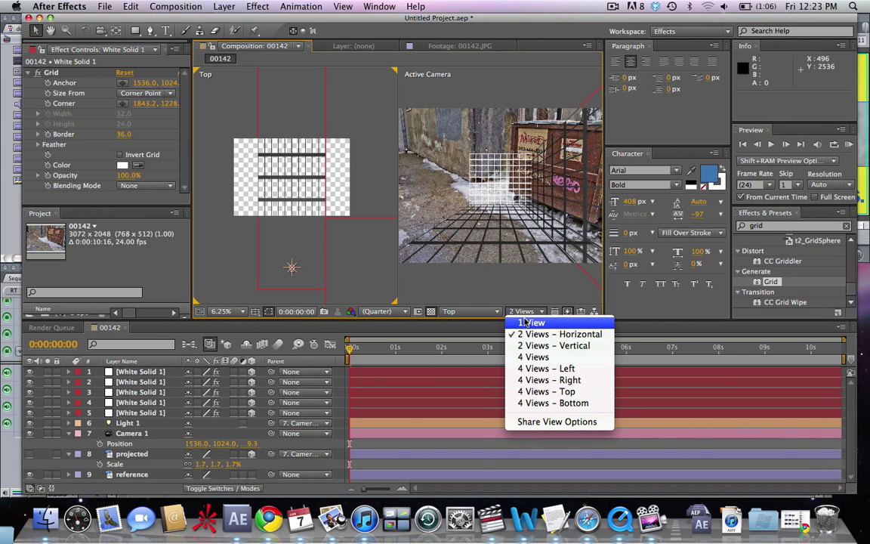
left_click(527, 322)
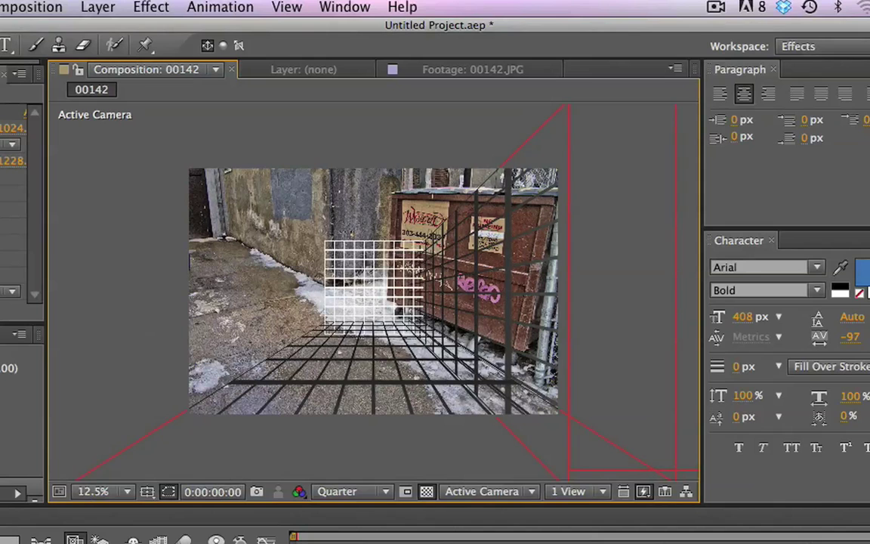
left_click(249, 541)
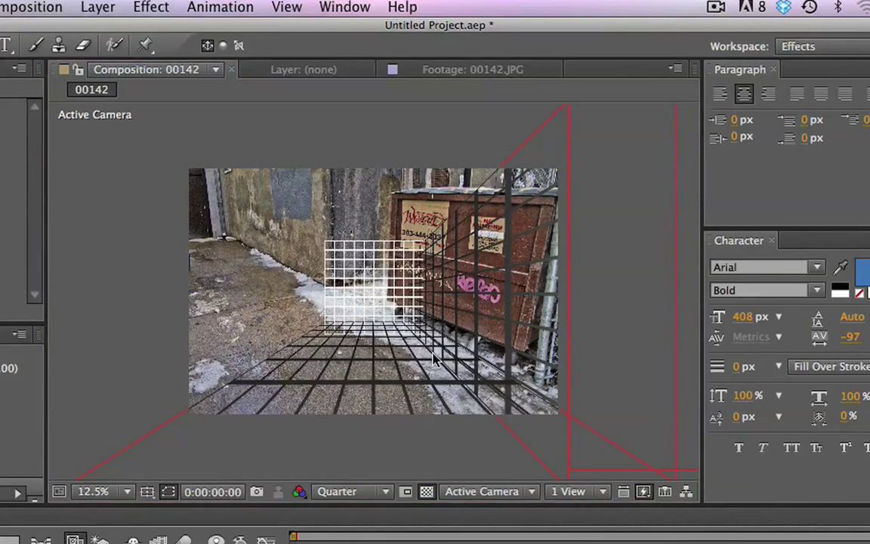
key("c")
left_click_drag(436, 310, 421, 304)
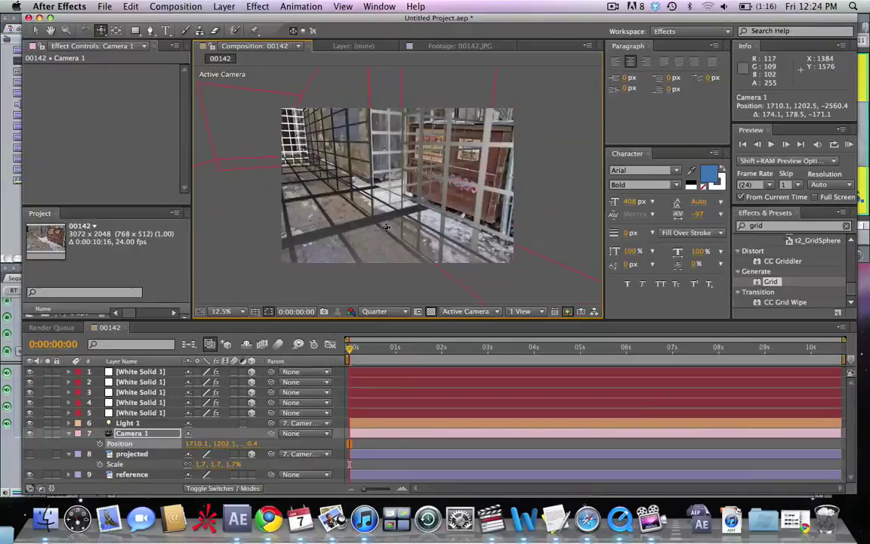
Step: Turn Accepts Lights off in the material options of all five white grid solids
left_click(411, 402)
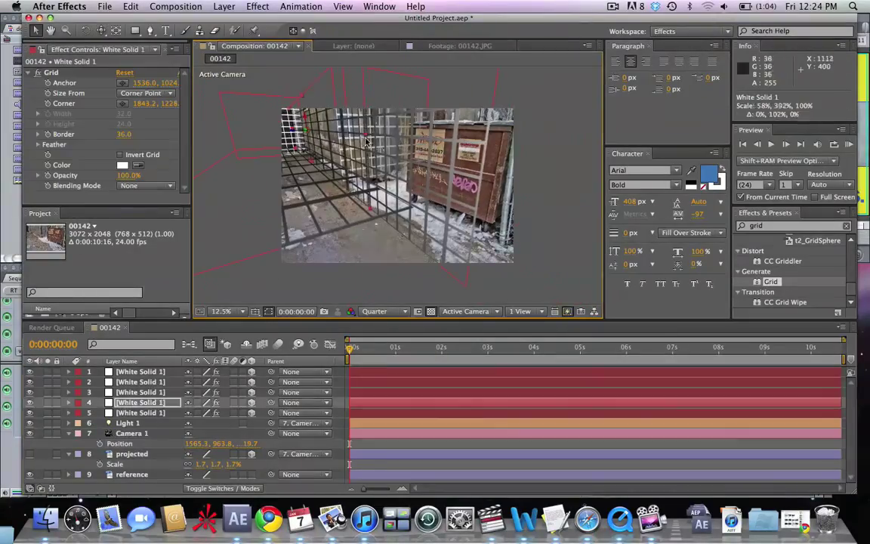
left_click(412, 412)
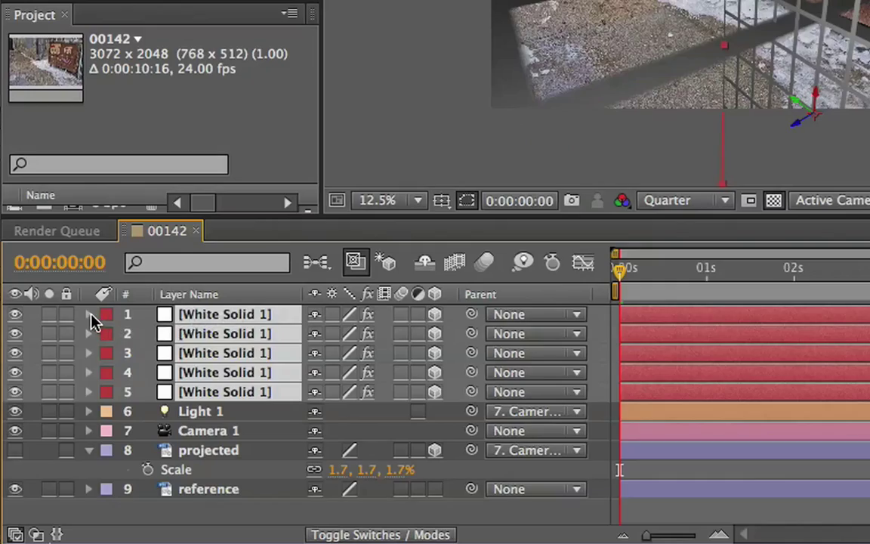
left_click(69, 371)
left_click(108, 372)
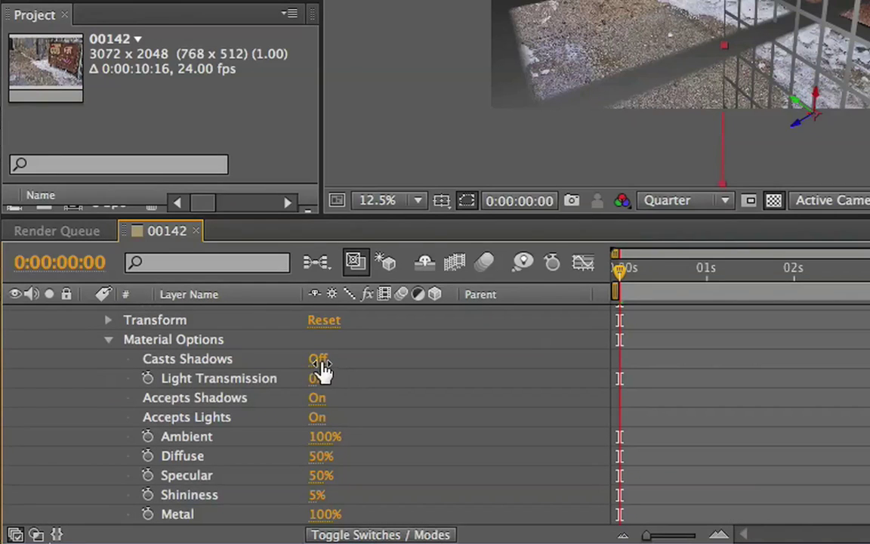
left_click(318, 420)
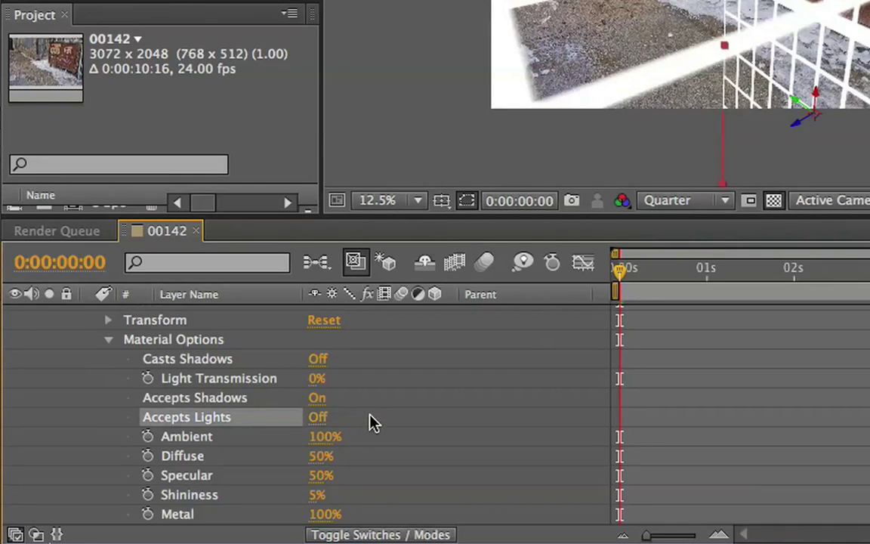
scroll(374, 423, "up", 2)
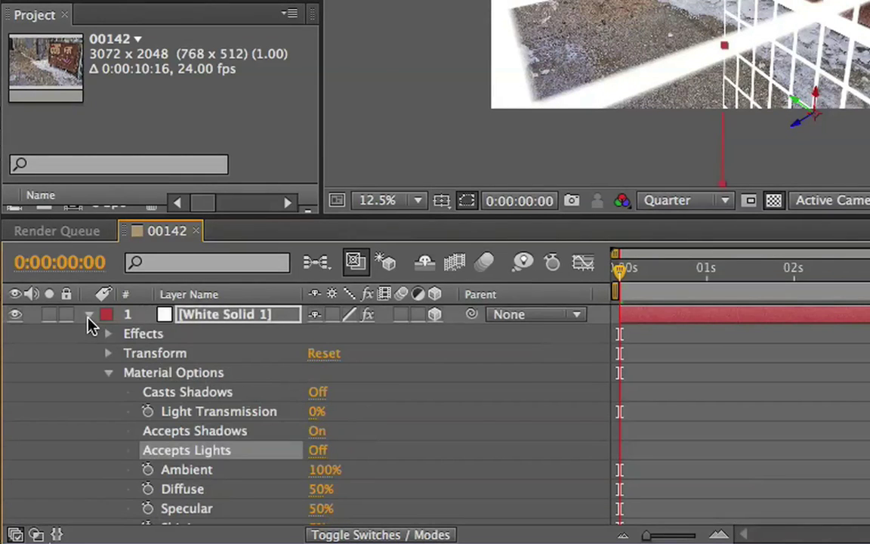
left_click(89, 316)
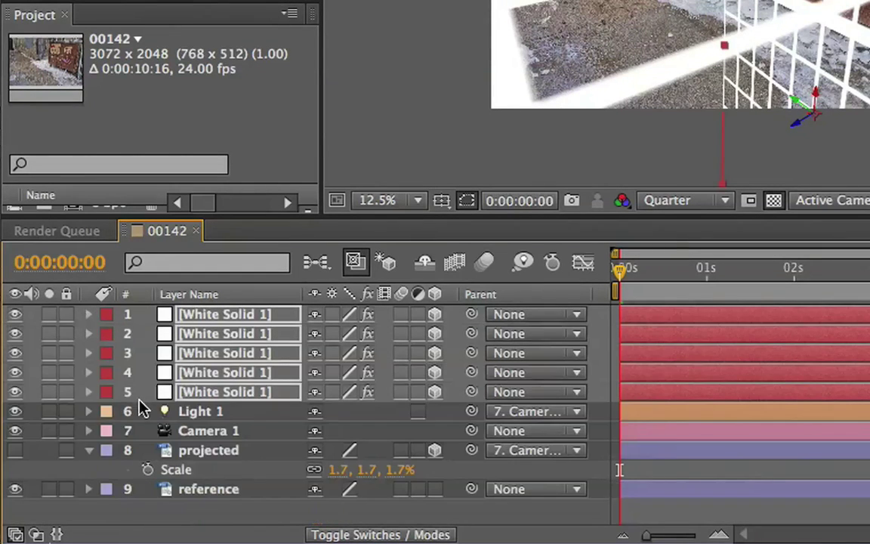
Step: Turn Casts Shadows on in the light options of Light 1
left_click(176, 412)
left_click(88, 412)
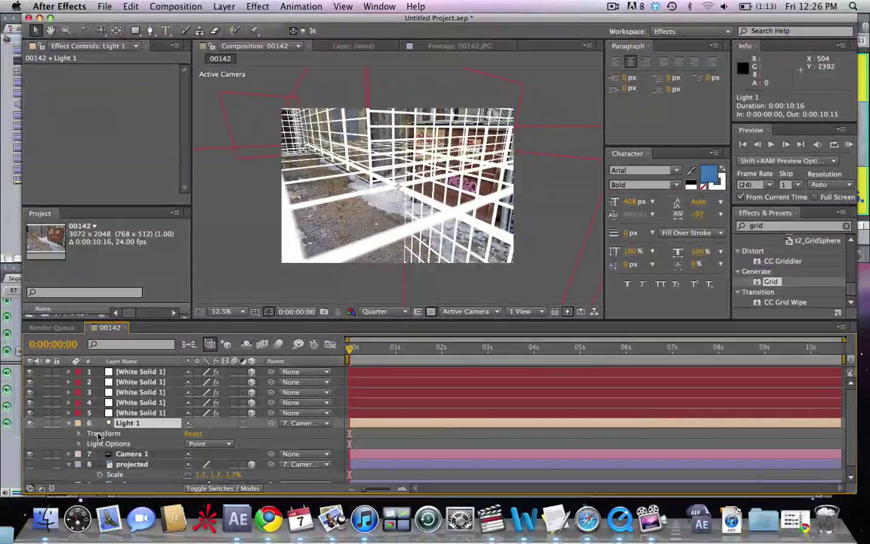
left_click(108, 449)
scroll(108, 459, "down", 1)
scroll(106, 445, "down", 1)
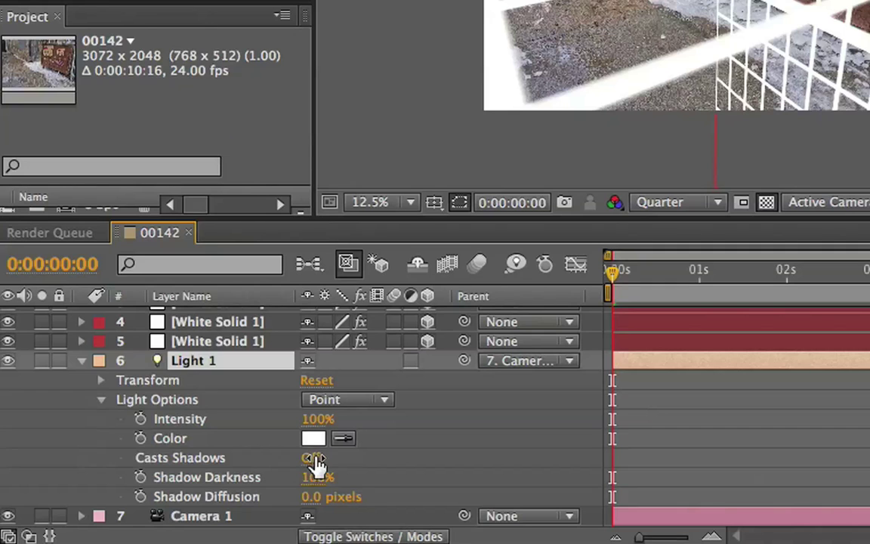
left_click(190, 447)
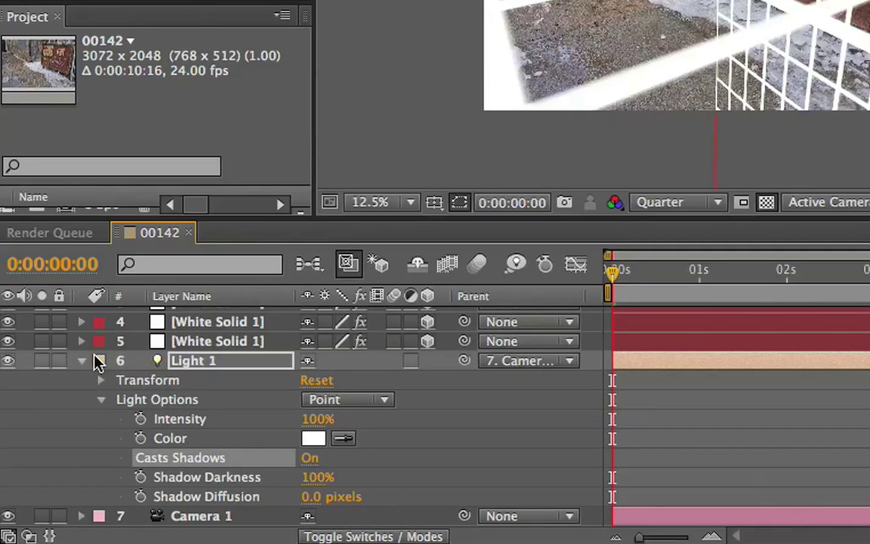
left_click(82, 361)
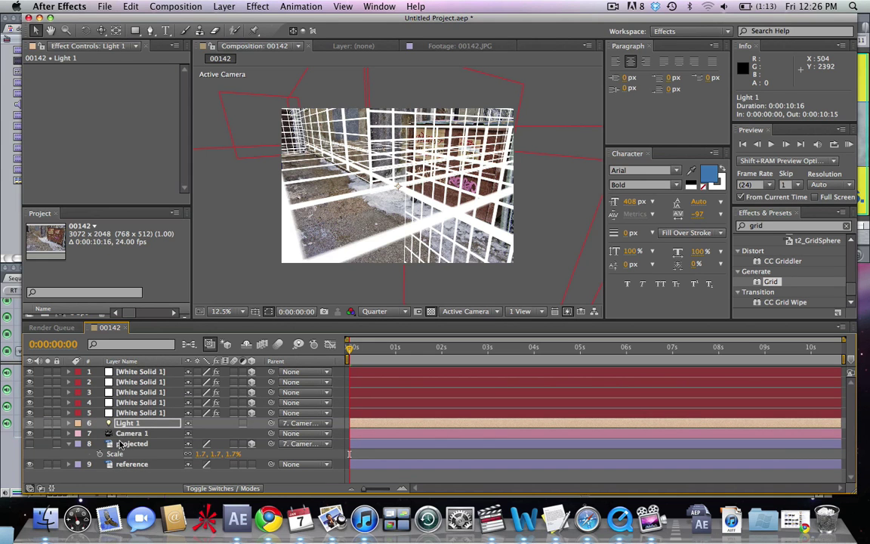
Step: Set Light Transmission to 100% in the material options of the projected layer
left_click(120, 444)
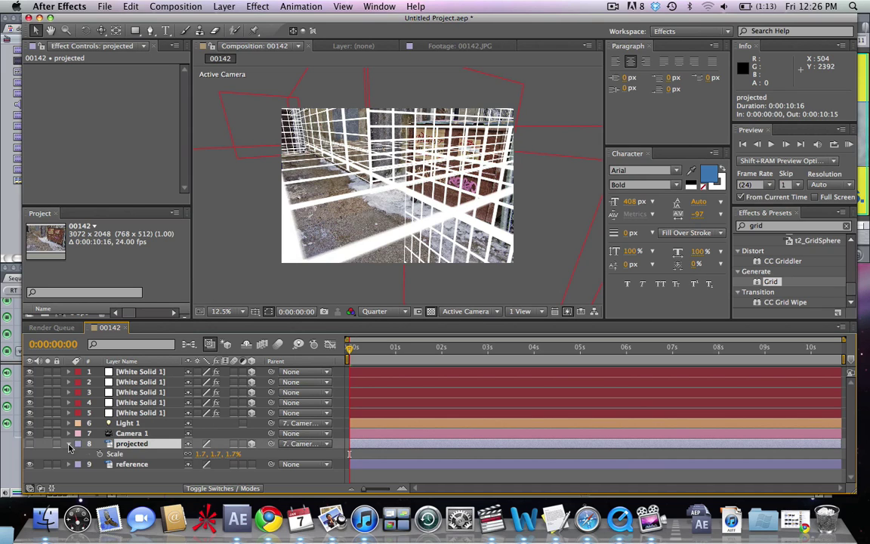
left_click(68, 444)
left_click(68, 444)
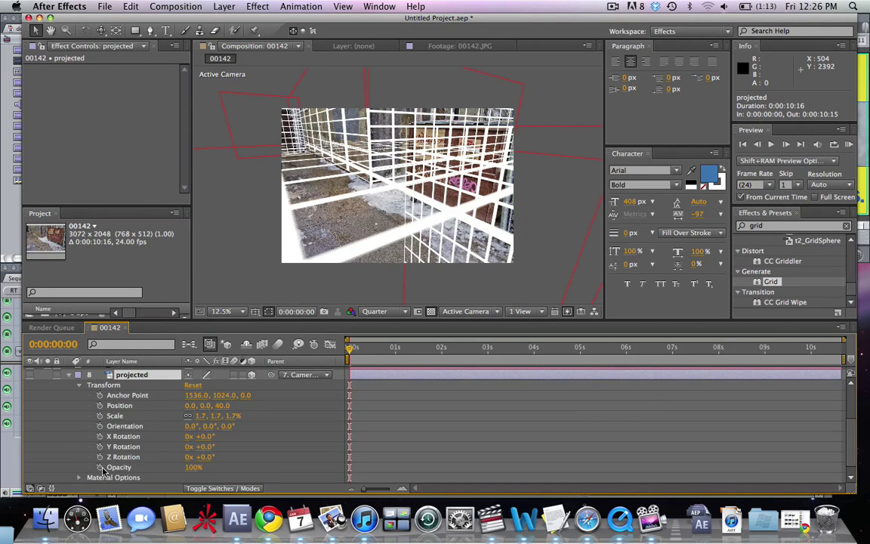
scroll(102, 467, "down", 1)
left_click(79, 468)
scroll(156, 450, "down", 5)
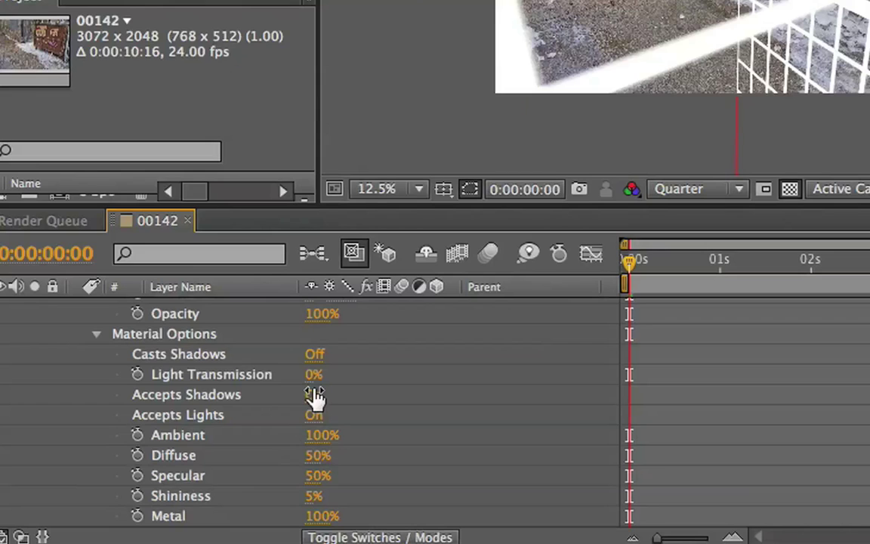
left_click_drag(313, 376, 581, 361)
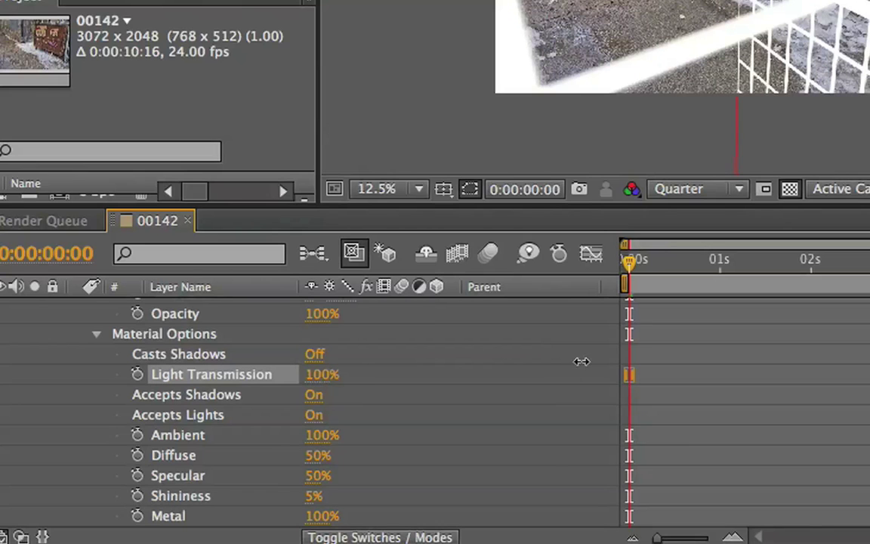
Step: Set the projected layer's Casts Shadows to Only and make the layer visible
left_click(314, 354)
left_click(314, 354)
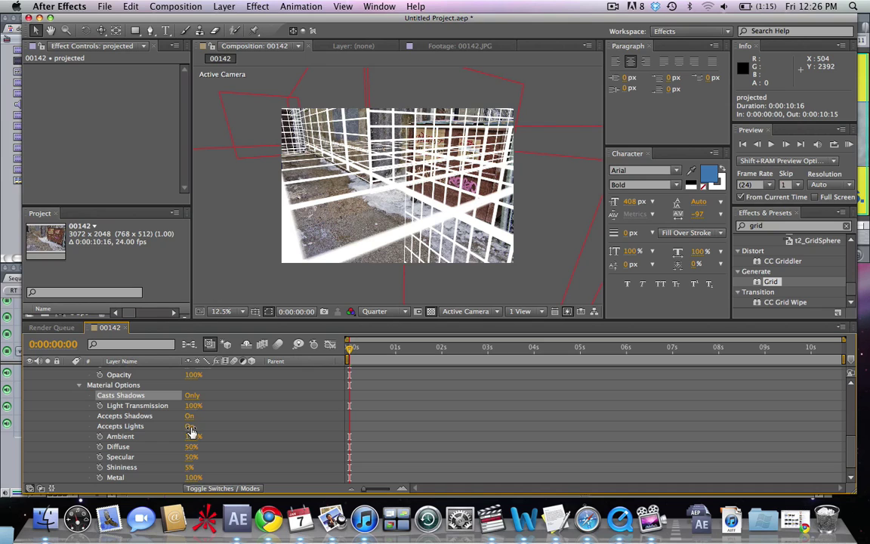
scroll(116, 422, "up", 8)
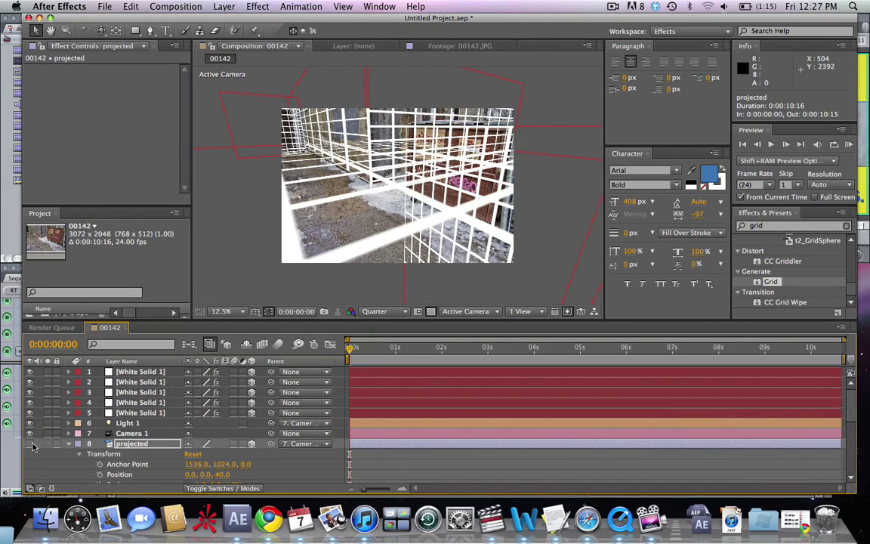
left_click(31, 444)
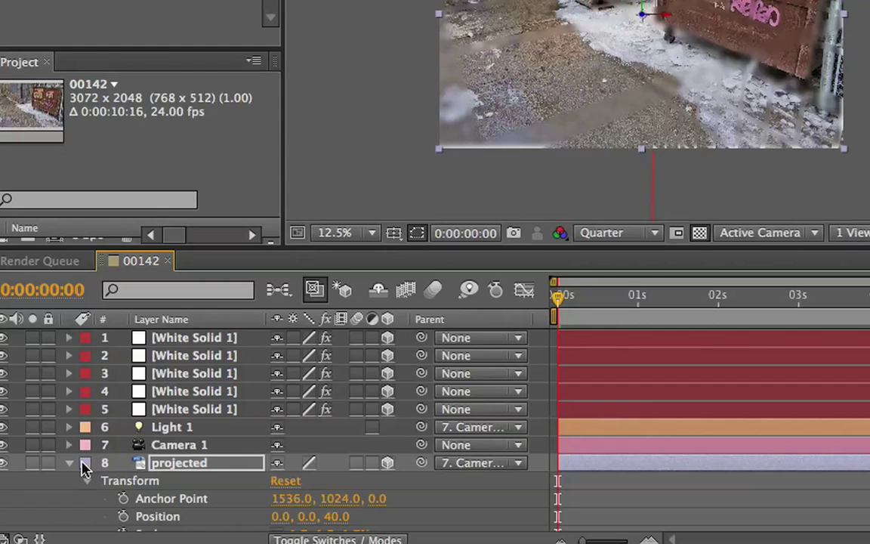
Step: Collapse the projected layer's properties and hide the reference layer
left_click(68, 444)
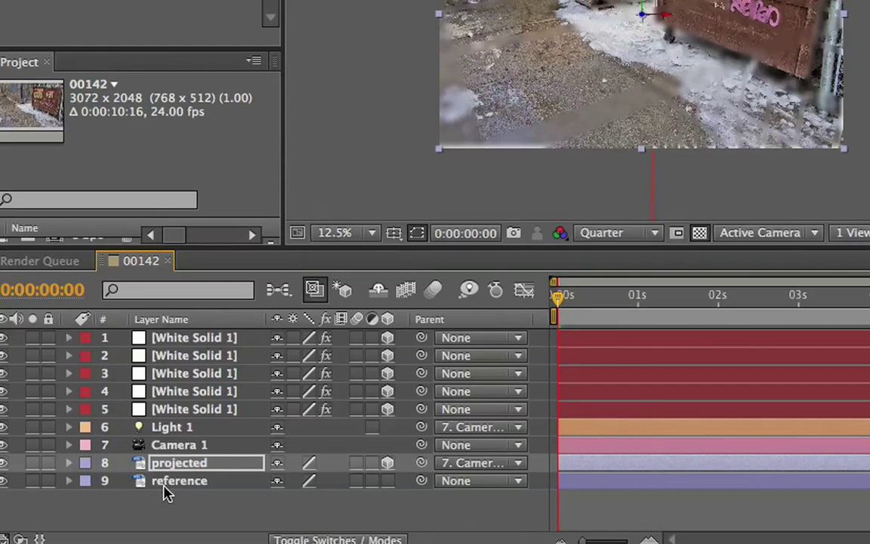
left_click(188, 480)
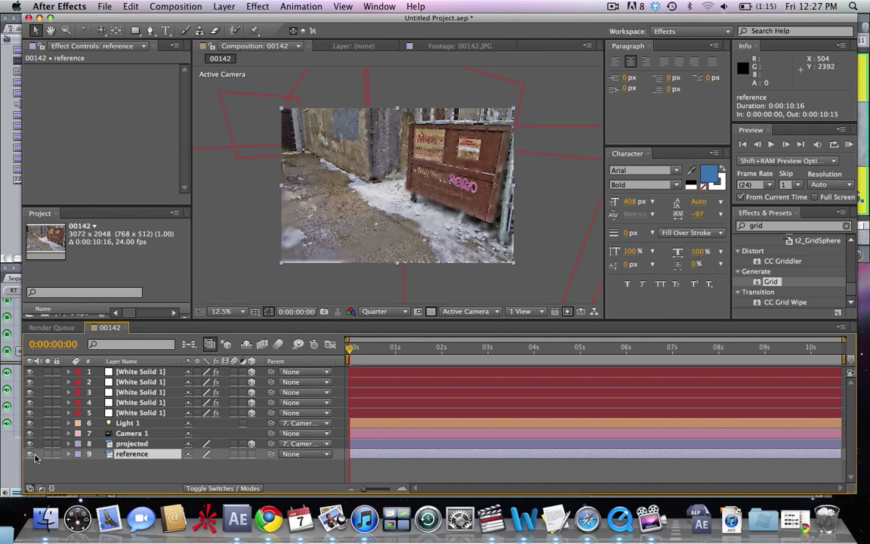
left_click(31, 454)
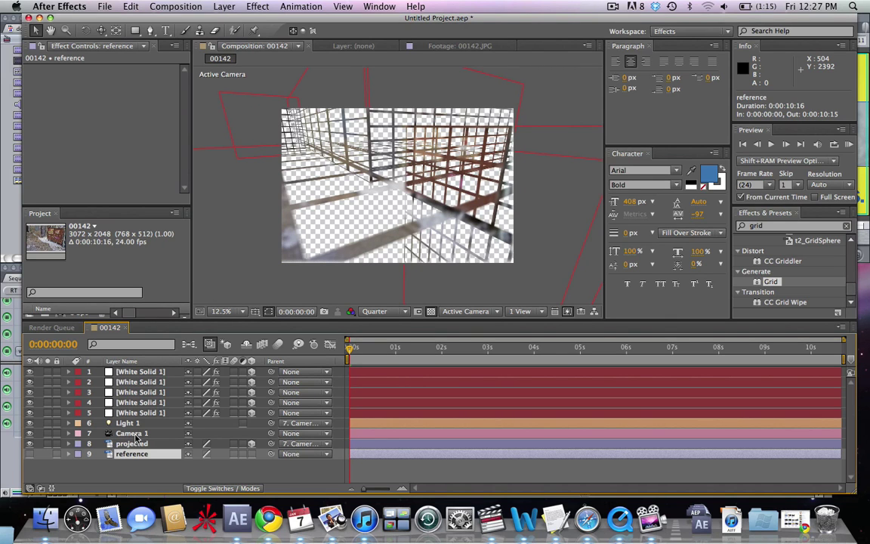
Step: Turn off the Grid effect on all five white solid layers
left_click(140, 412)
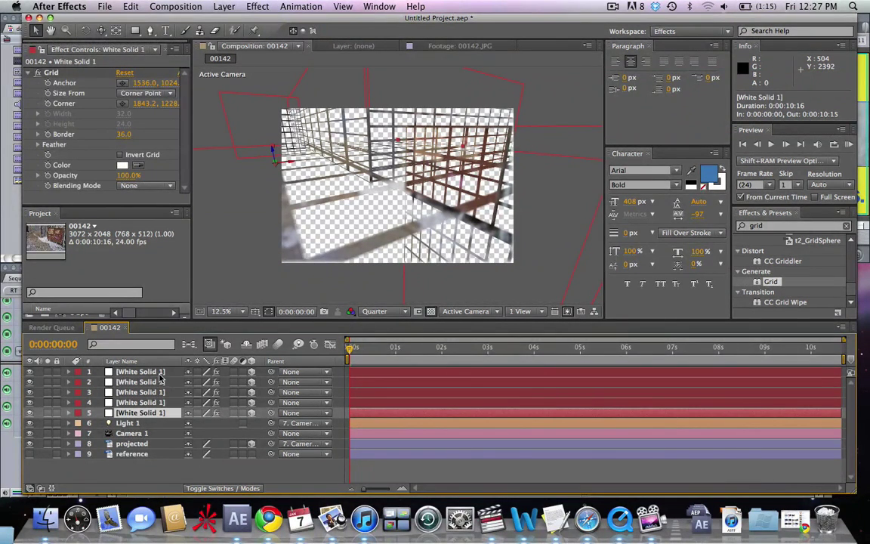
left_click(140, 372, "shift")
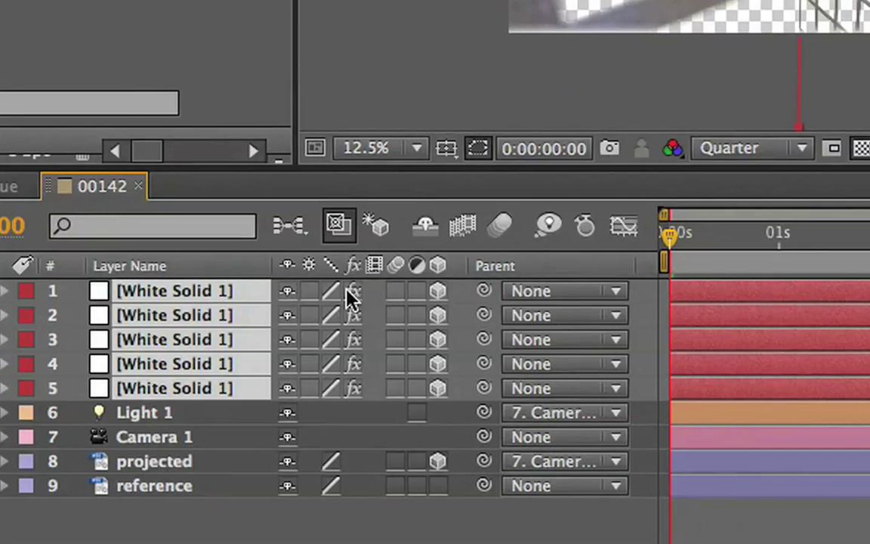
left_click(216, 372)
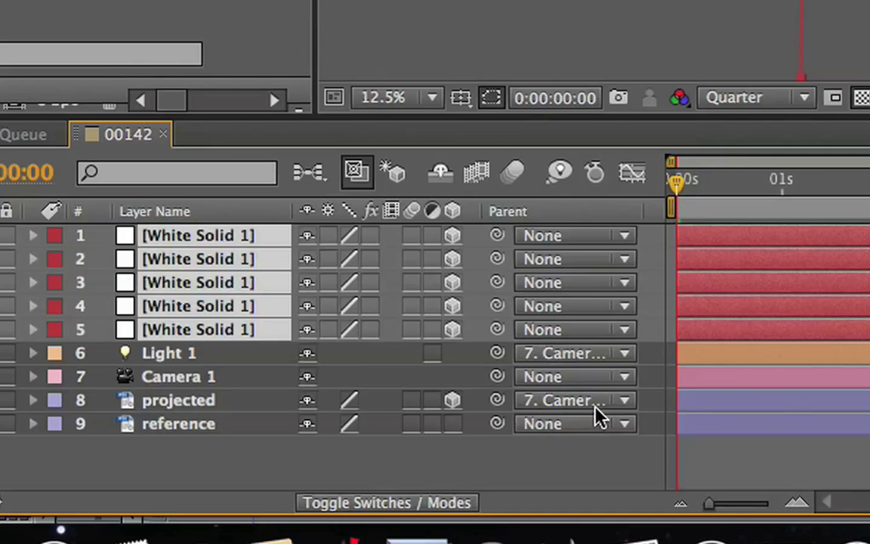
Step: Set the parent of both the projected layer and Light 1 to None
left_click(312, 444)
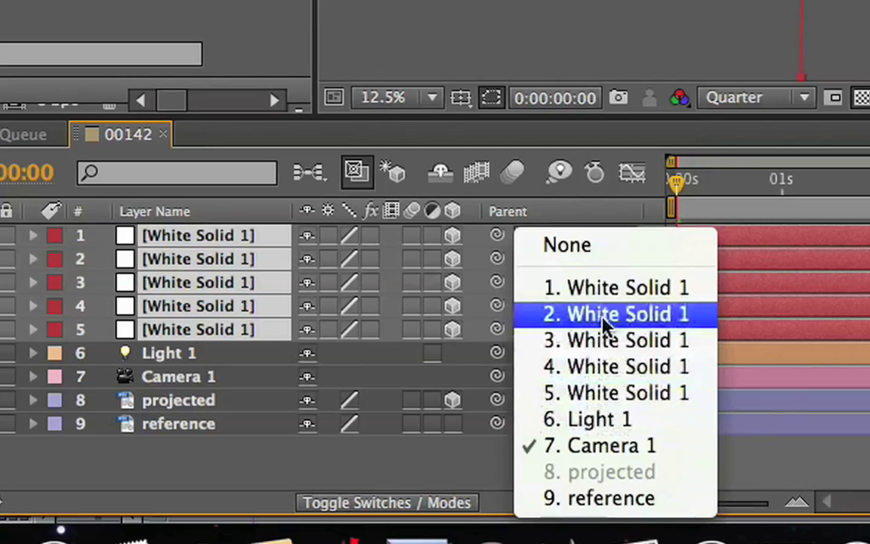
left_click(296, 376)
left_click(579, 355)
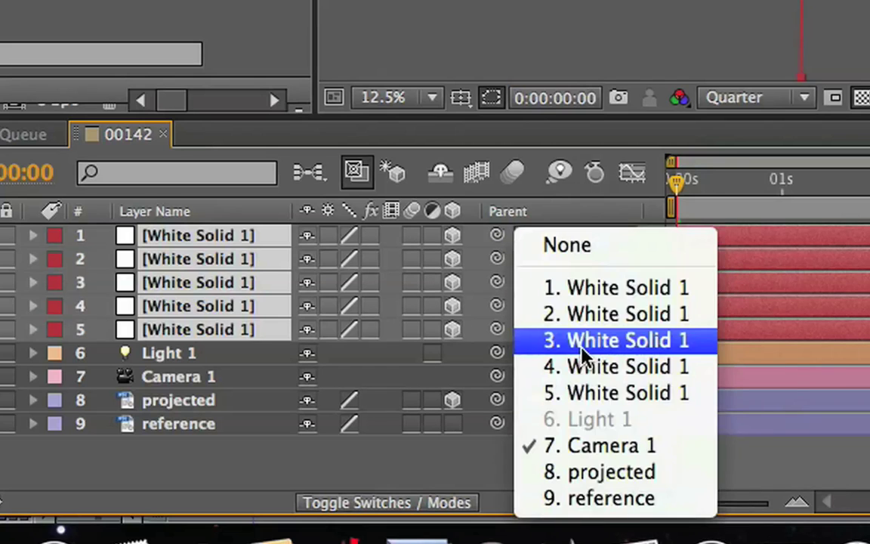
left_click(574, 257)
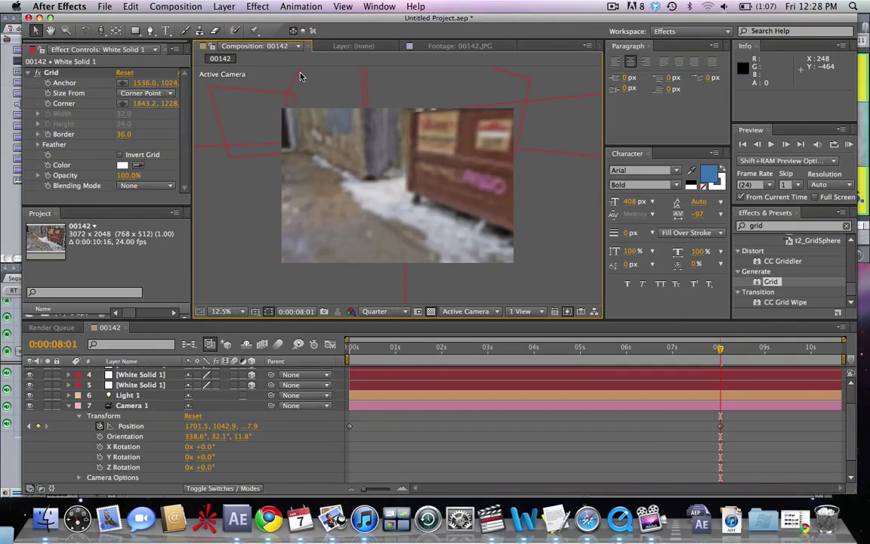
Step: Set the Advanced 3D renderer's Shadow Map Resolution to 4000 in the advanced settings of composition 00142
left_click(174, 6)
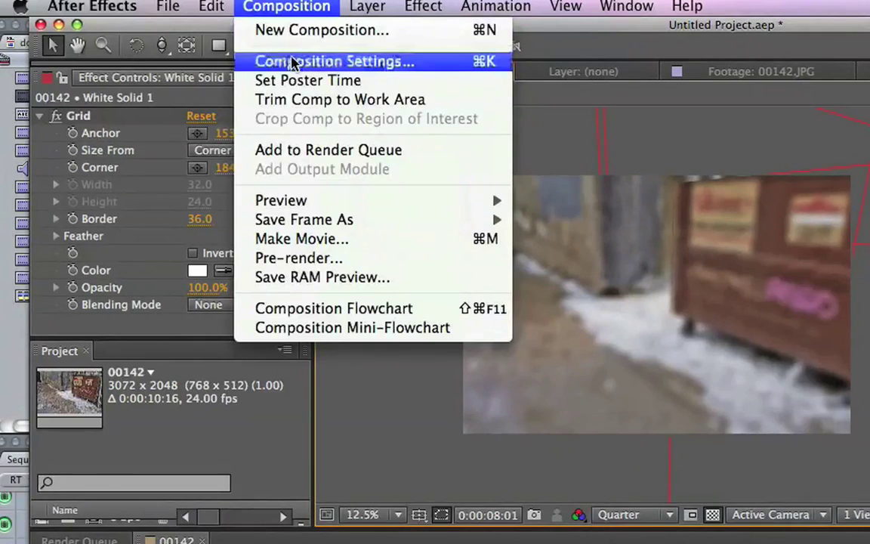
left_click(198, 37)
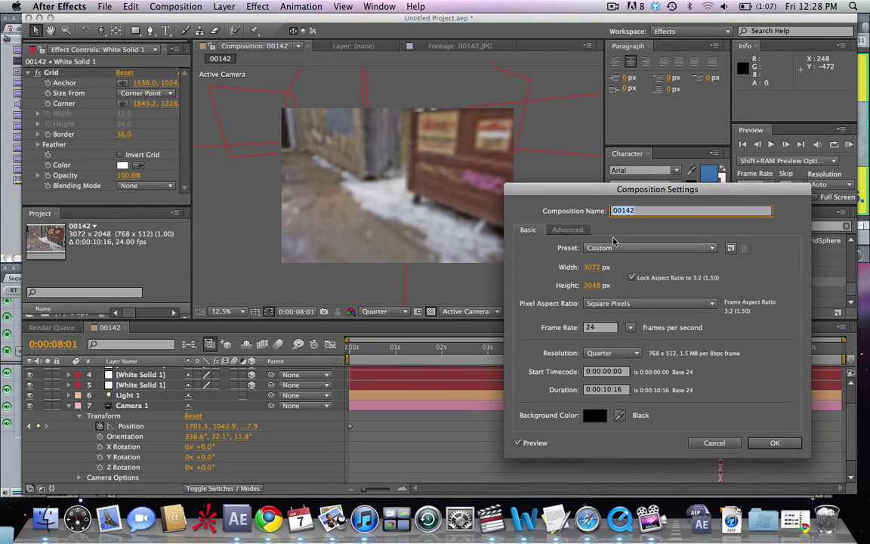
left_click(567, 229)
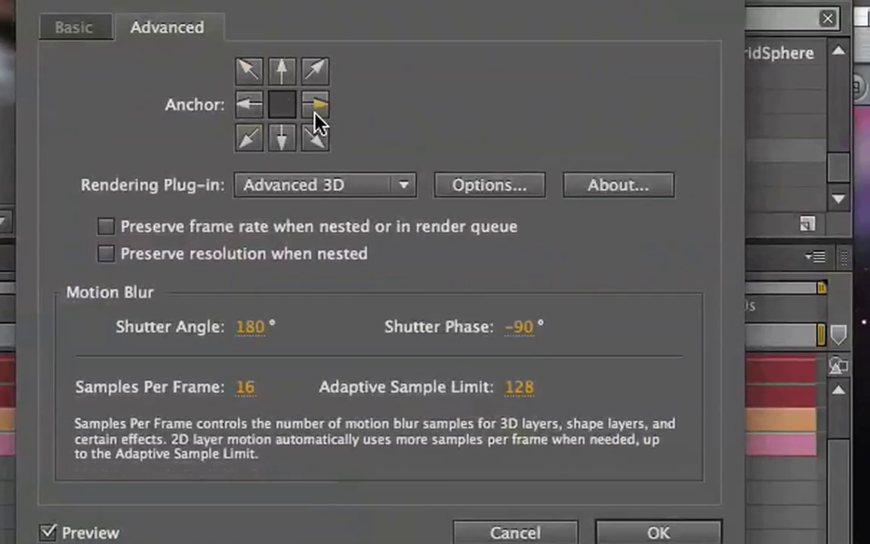
left_click(499, 186)
left_click(444, 225)
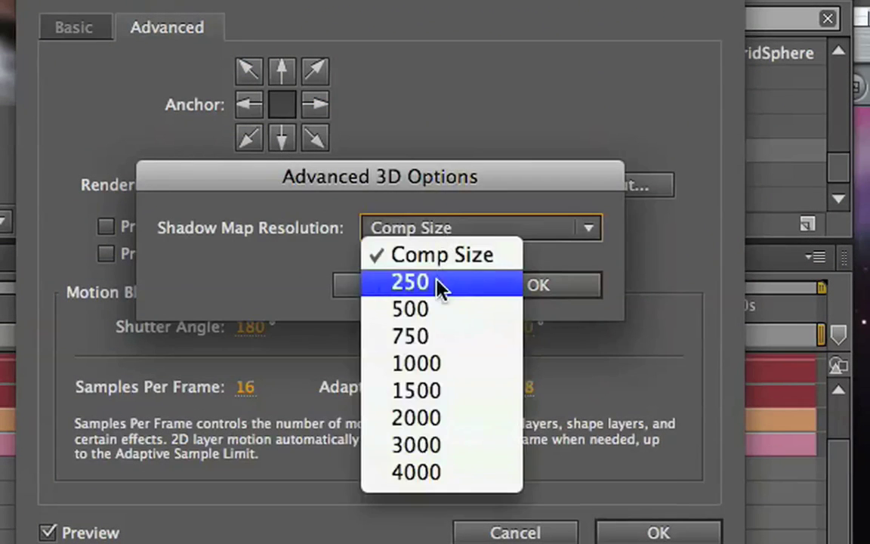
left_click(450, 468)
left_click(543, 289)
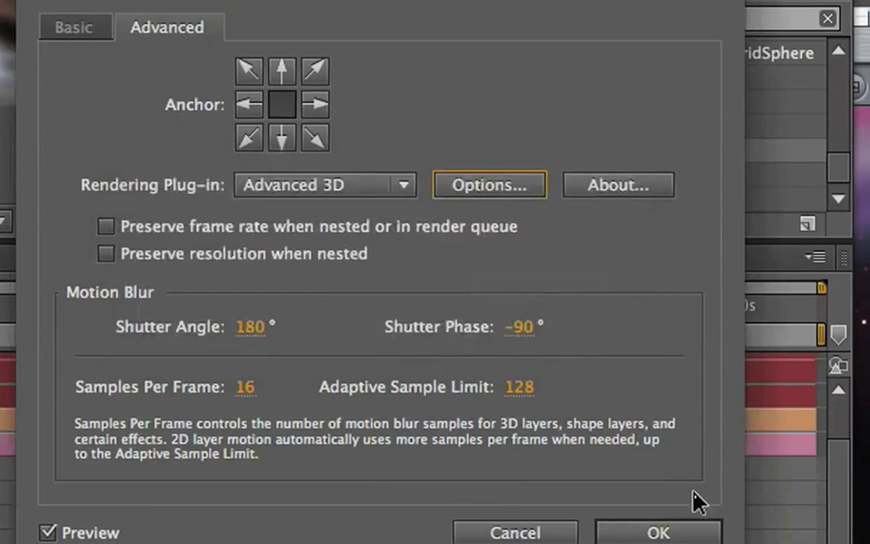